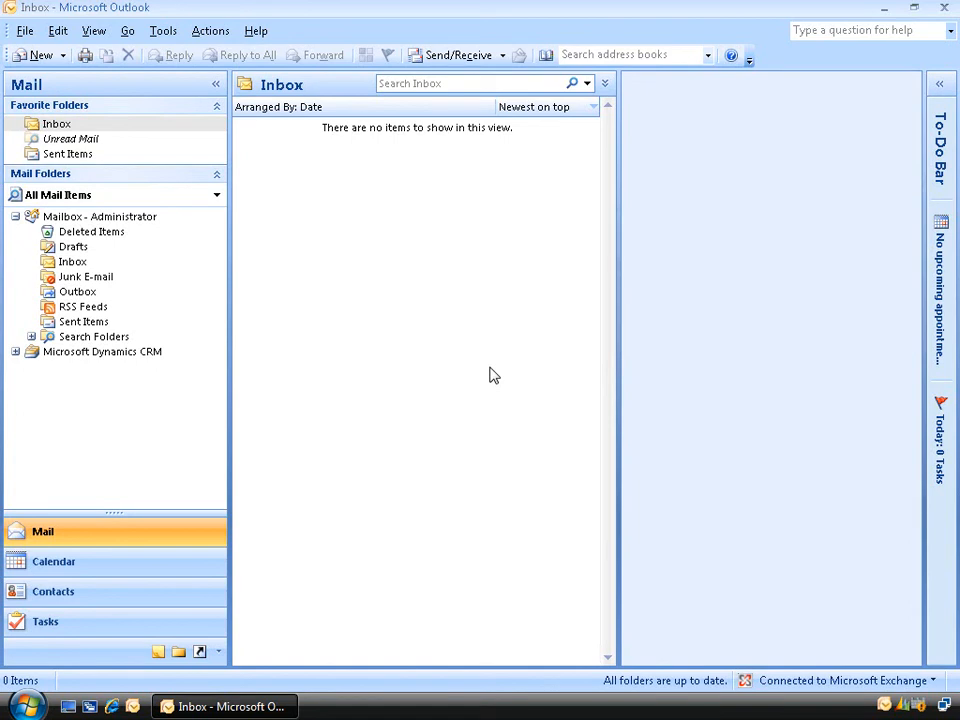
# Open the list of article templates in the Microsoft Dynamics CRM settings.
pyautogui.click(15, 352)
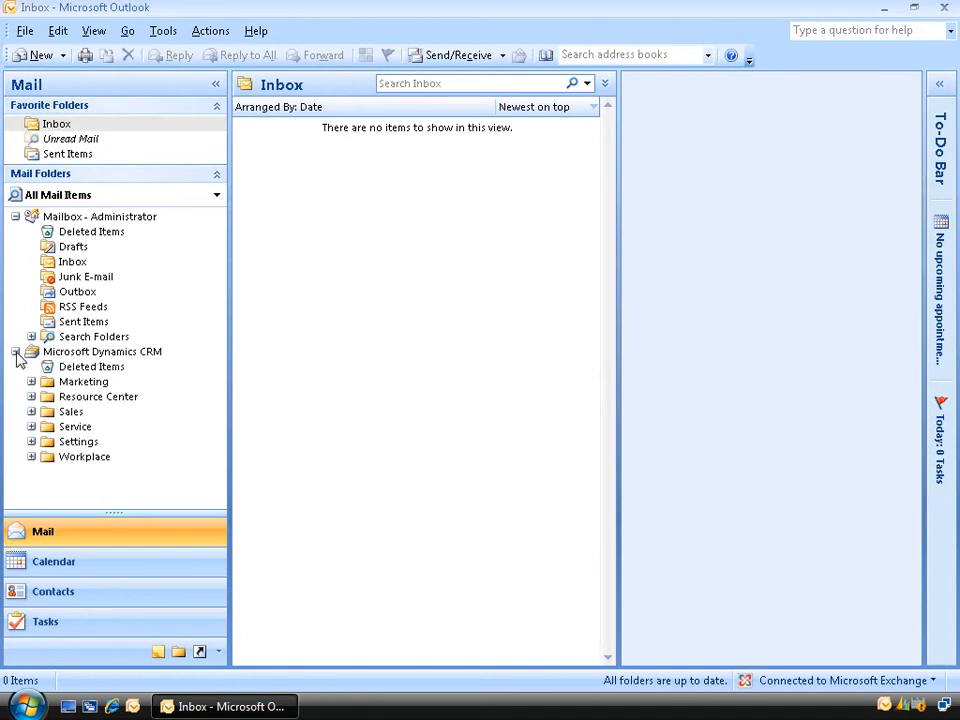
pyautogui.click(72, 442)
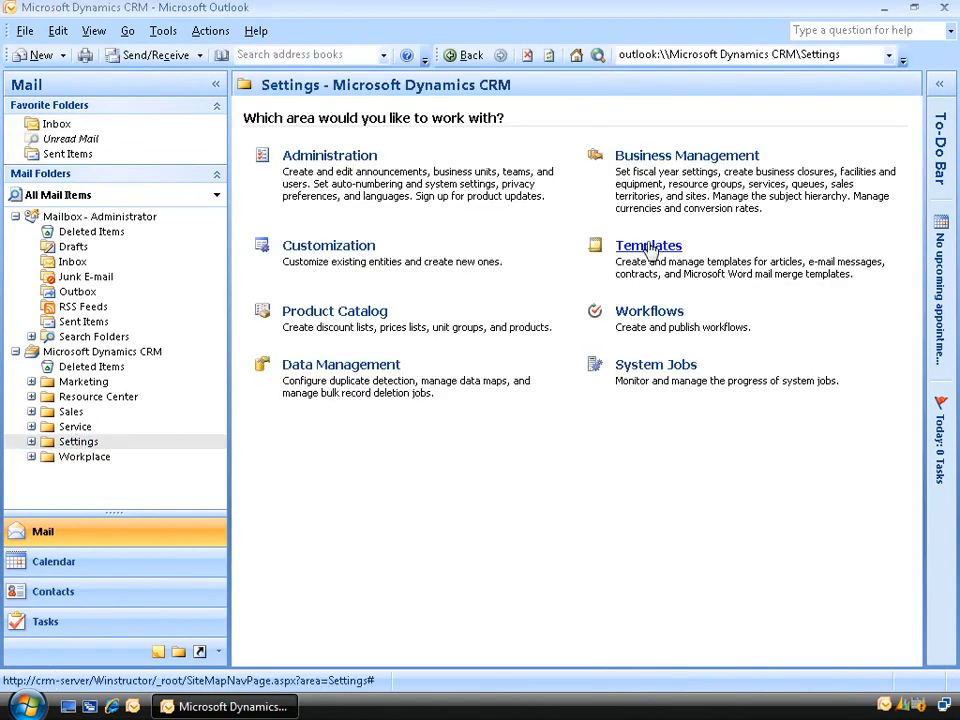
pyautogui.click(648, 246)
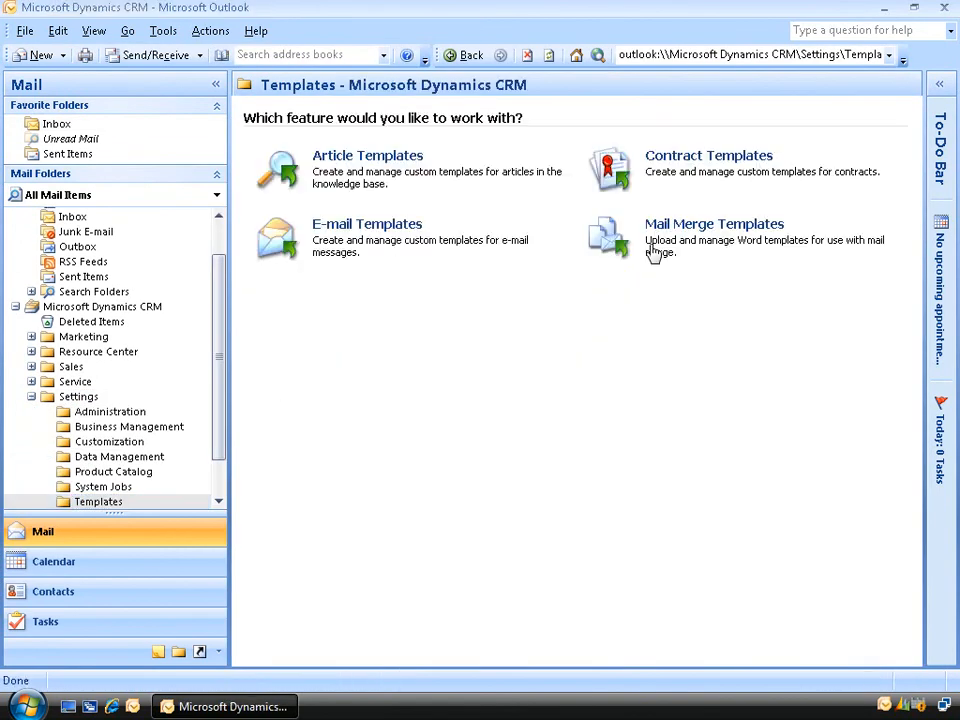
pyautogui.click(396, 162)
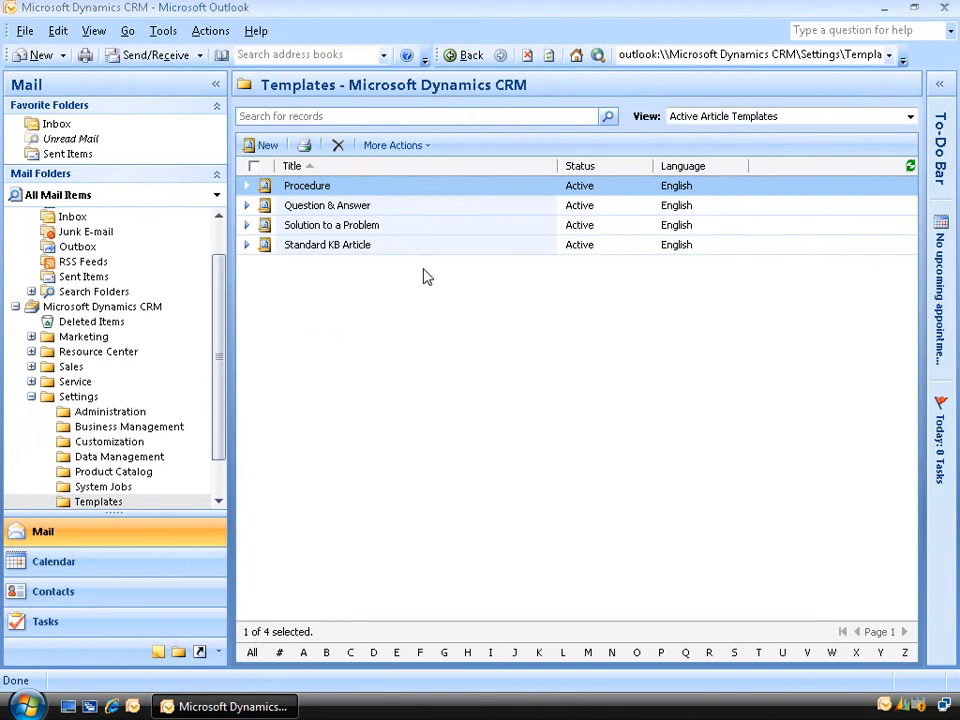
# Create a new article template titled "FAQ" with the description "Frequently Asked Questions" and the language English.
pyautogui.click(272, 148)
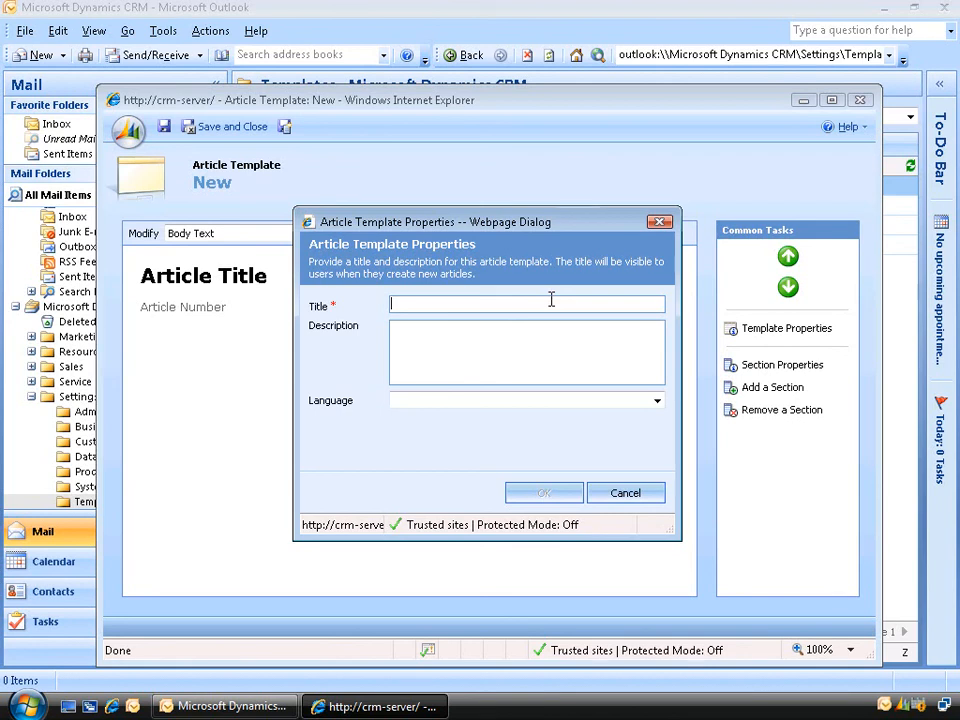
pyautogui.write('FAQ')
pyautogui.click(537, 352)
pyautogui.write('Frequently ')
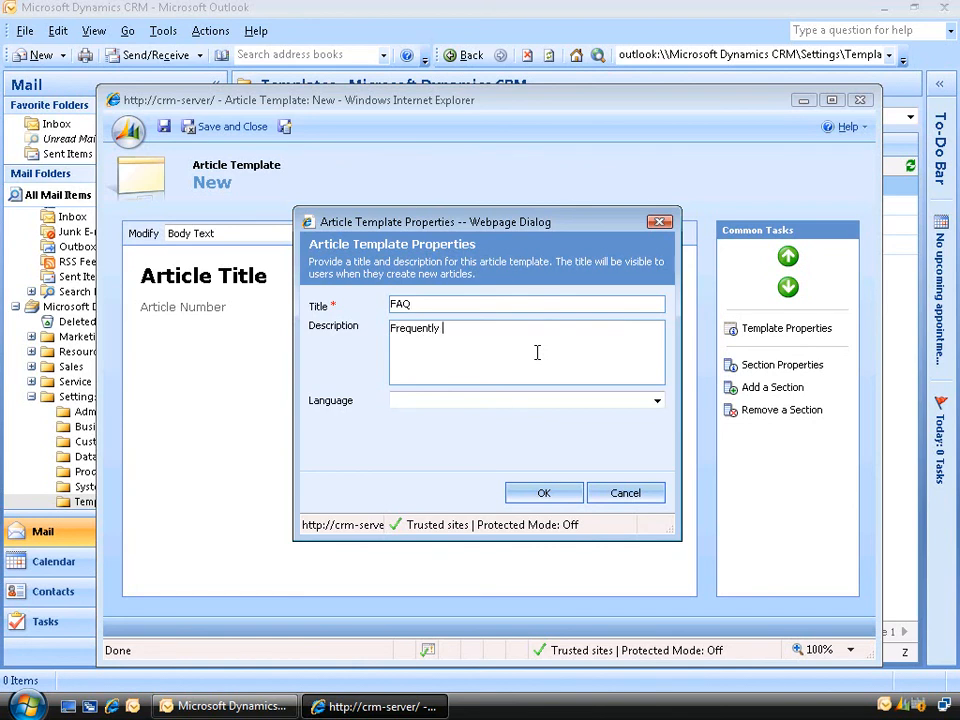
pyautogui.write('Asked Questions')
pyautogui.click(657, 400)
pyautogui.click(628, 418)
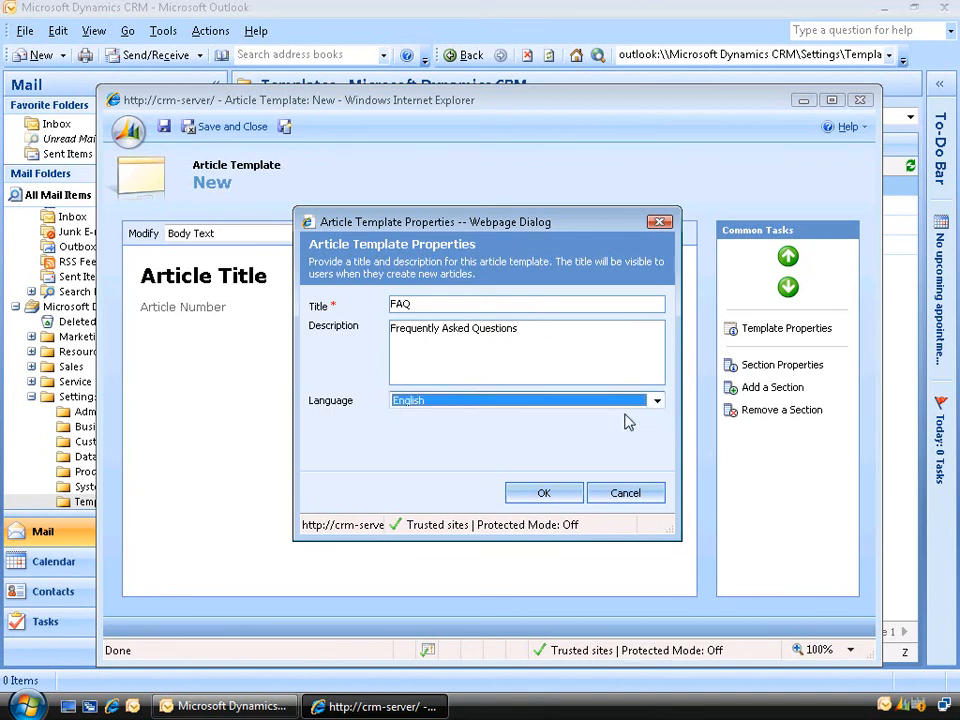
pyautogui.click(544, 494)
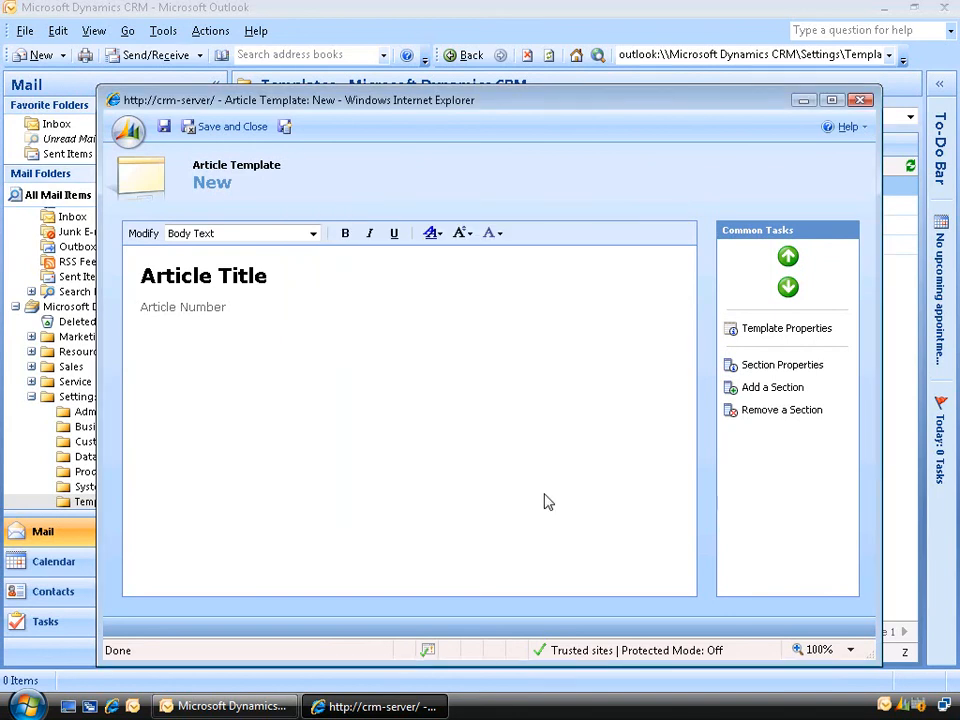
# Add a section titled "FAQ" to the template with the instructions "Type your FAQ here".
pyautogui.click(785, 392)
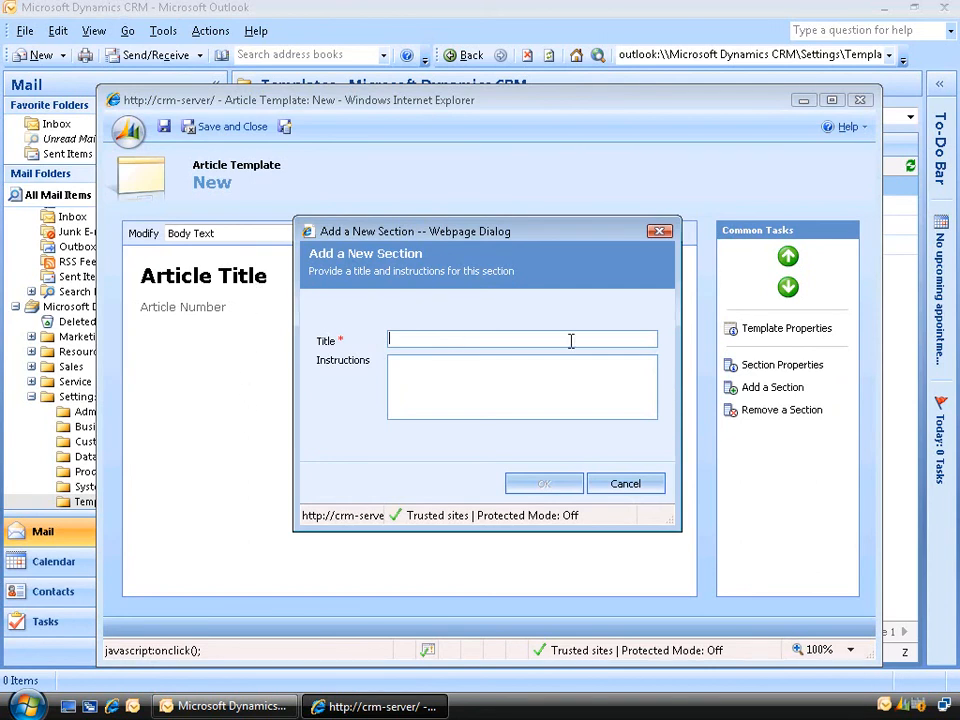
pyautogui.write('FAQ')
pyautogui.press('Tab')
pyautogui.write('Type your FAQ here')
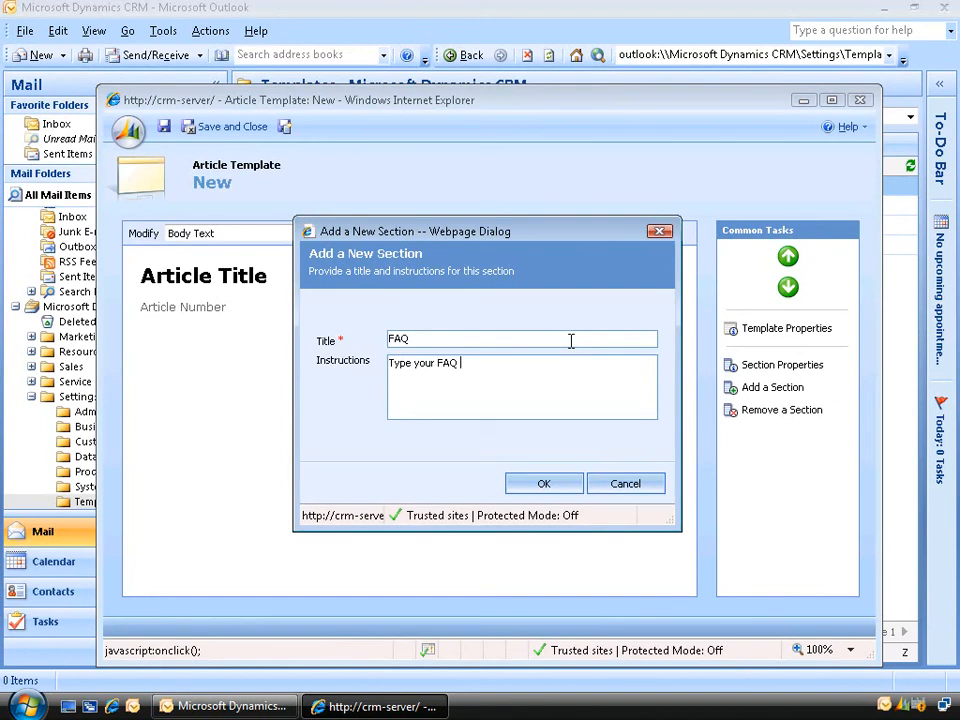
pyautogui.click(543, 486)
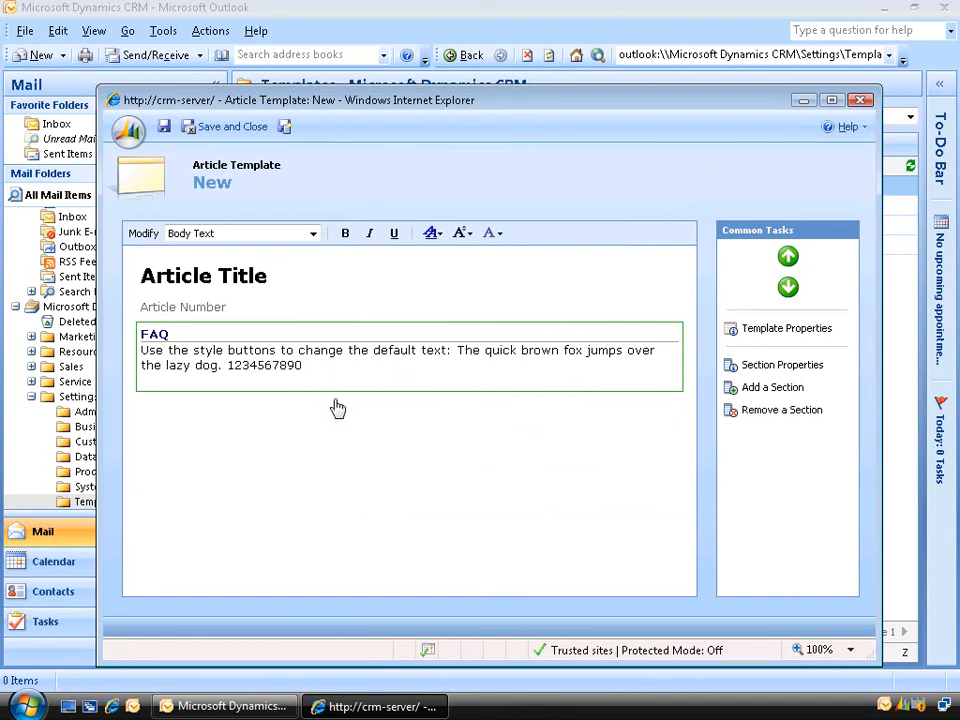
# Format the template's section heading in orange-red with a larger font size, and save and close the template.
pyautogui.click(313, 235)
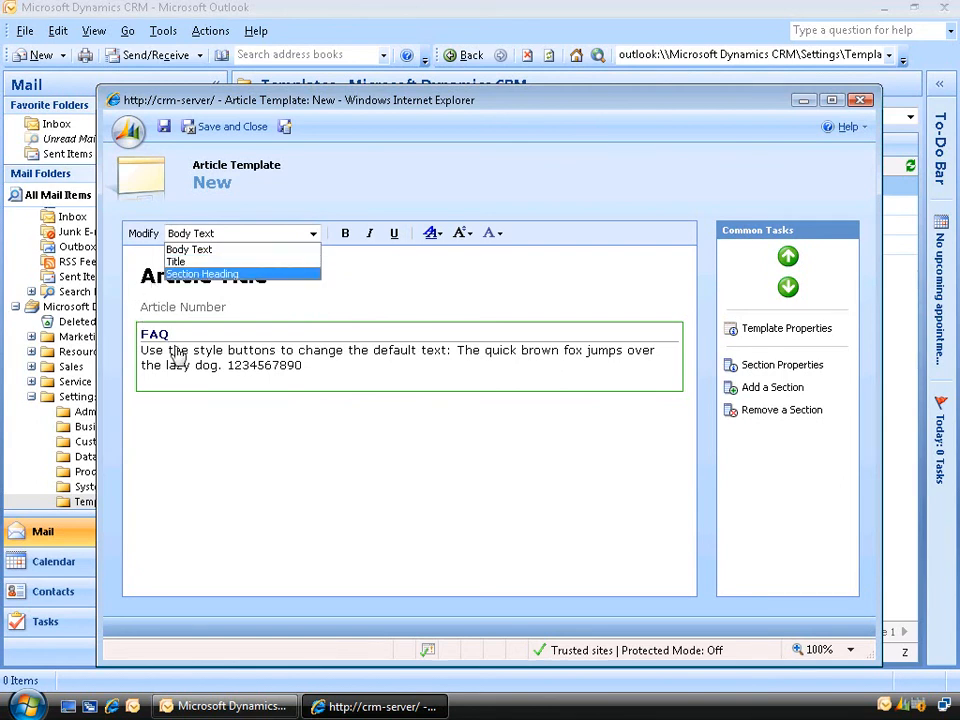
pyautogui.click(236, 274)
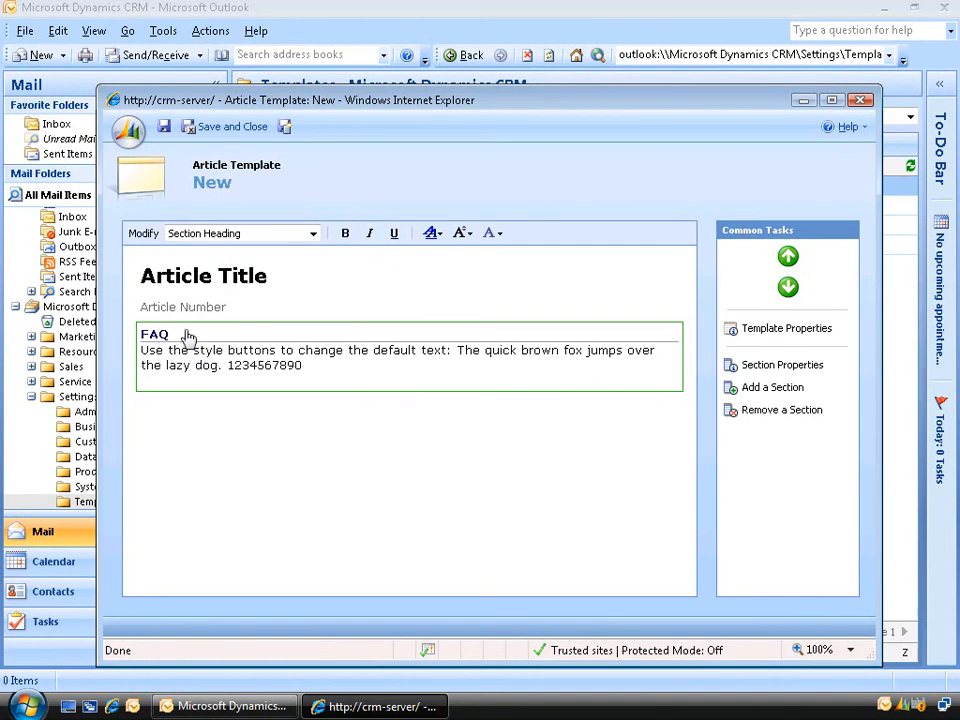
pyautogui.click(499, 238)
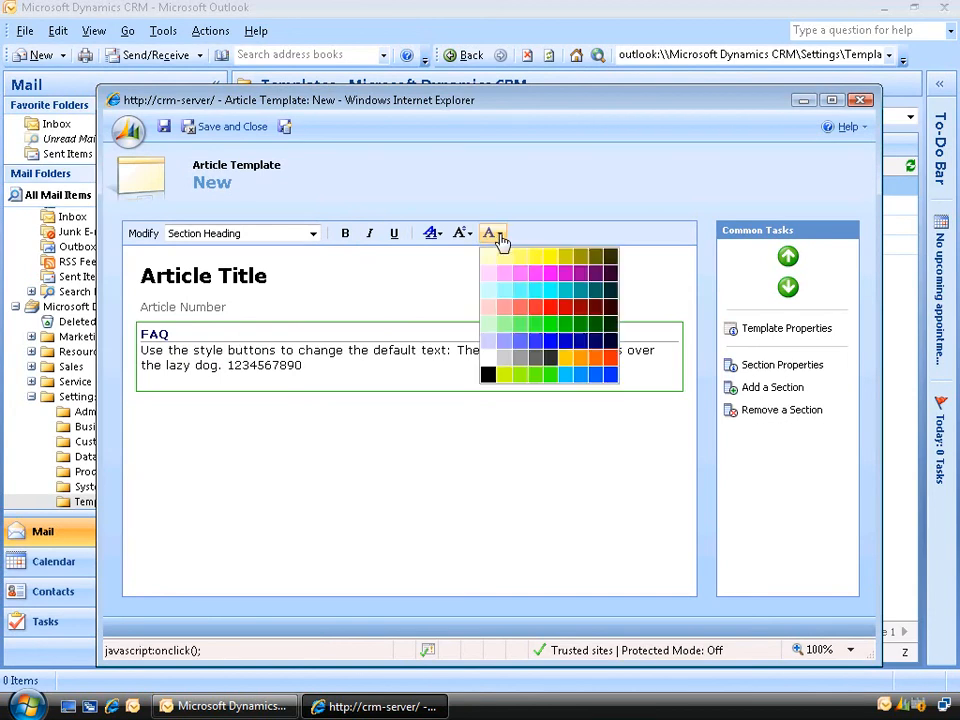
pyautogui.click(608, 358)
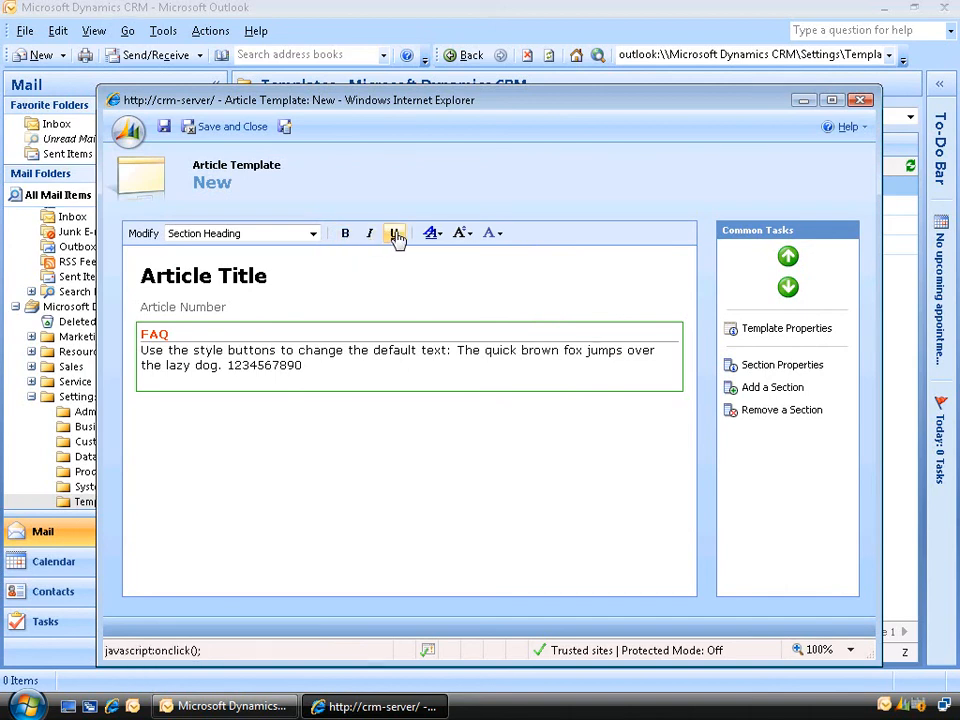
pyautogui.click(463, 234)
pyautogui.click(466, 356)
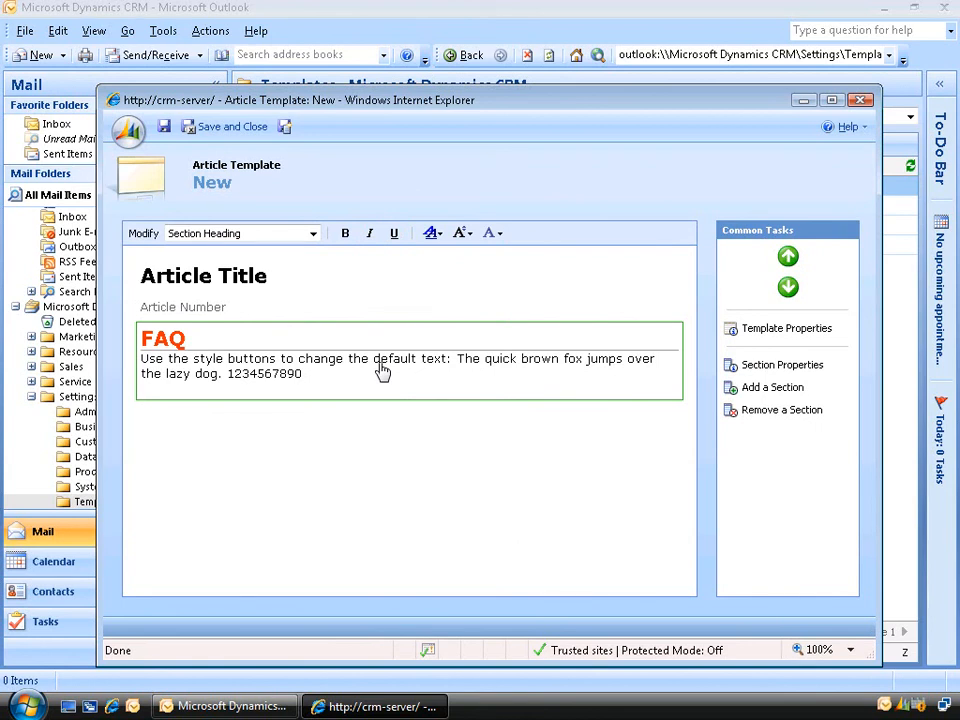
pyautogui.click(231, 129)
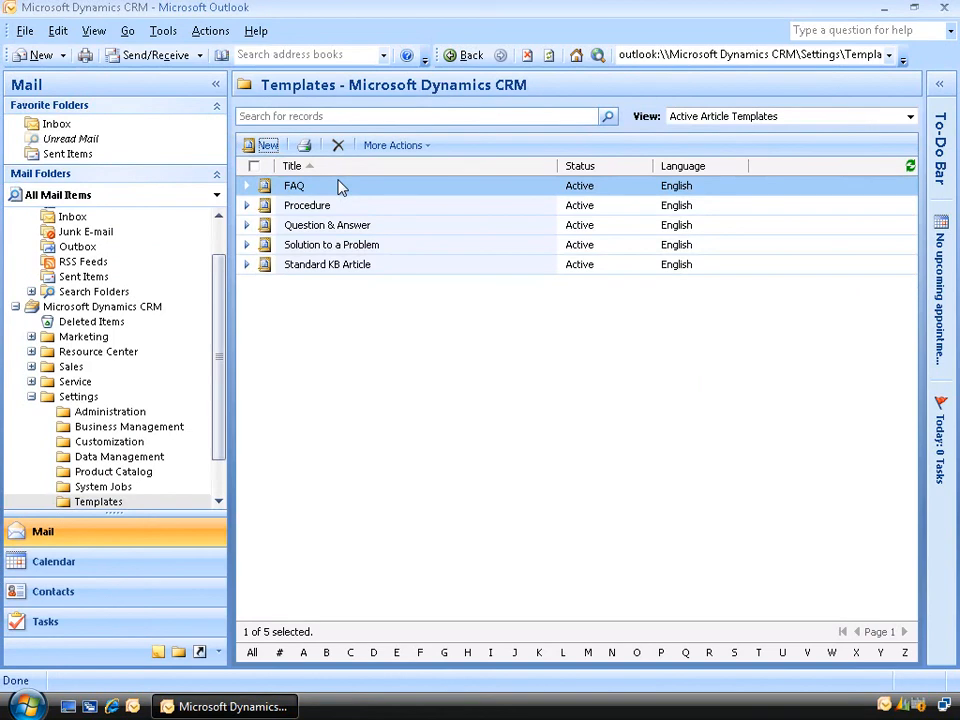
# Start a new article in the Service area's Knowledge Base using the English FAQ template.
pyautogui.click(76, 382)
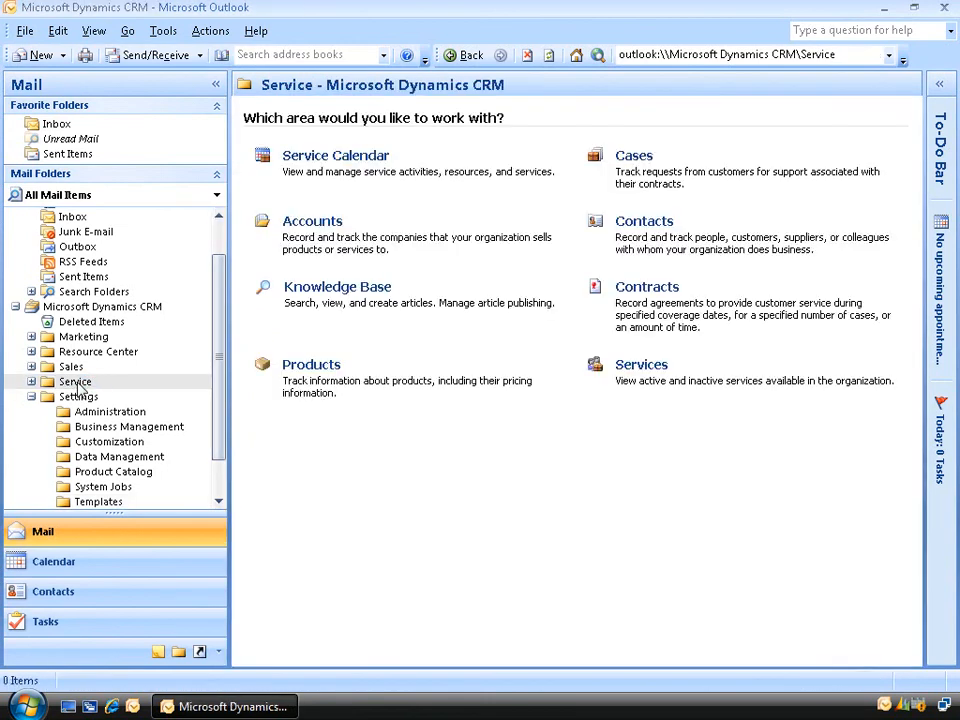
pyautogui.click(372, 289)
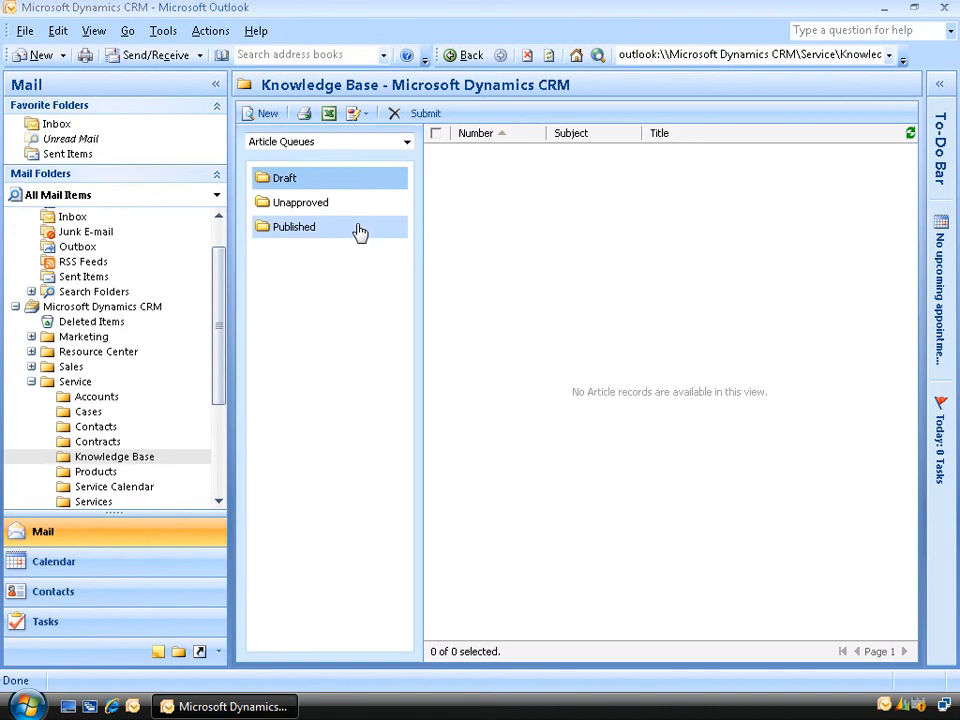
pyautogui.click(265, 115)
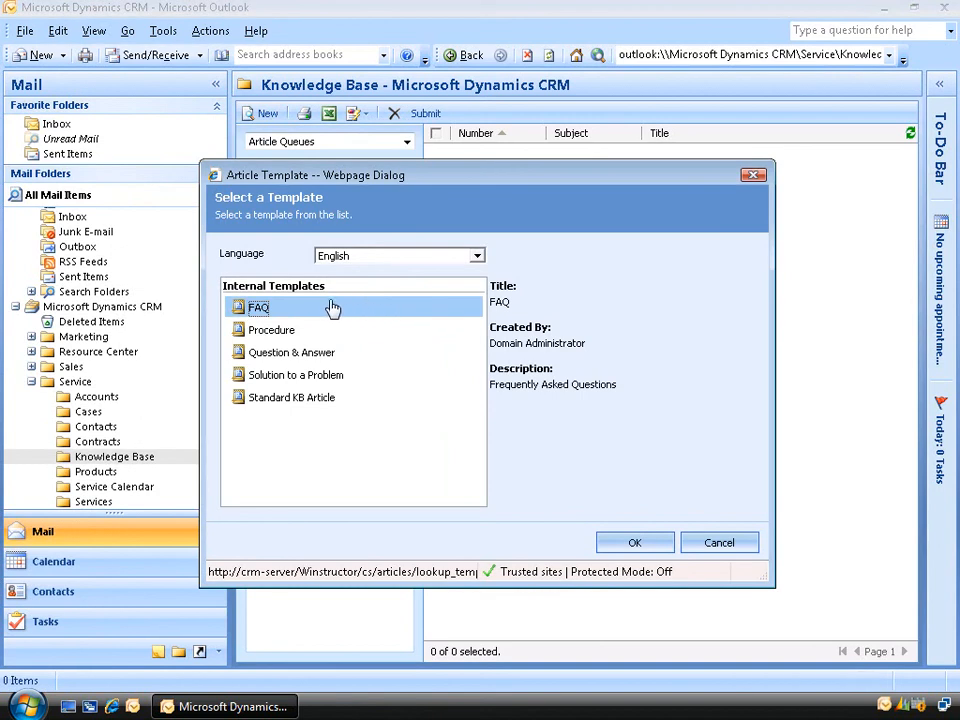
pyautogui.click(633, 545)
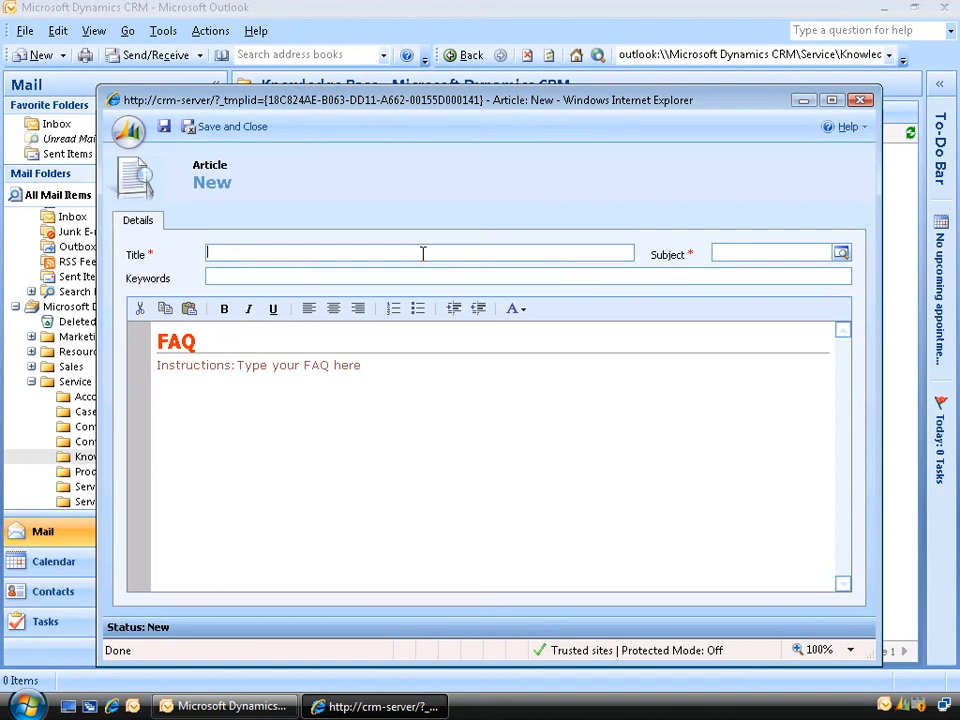
# Title the article "How can I get an outside line?" and assign it to the Default Subject.
pyautogui.write('How can I get an outside line?')
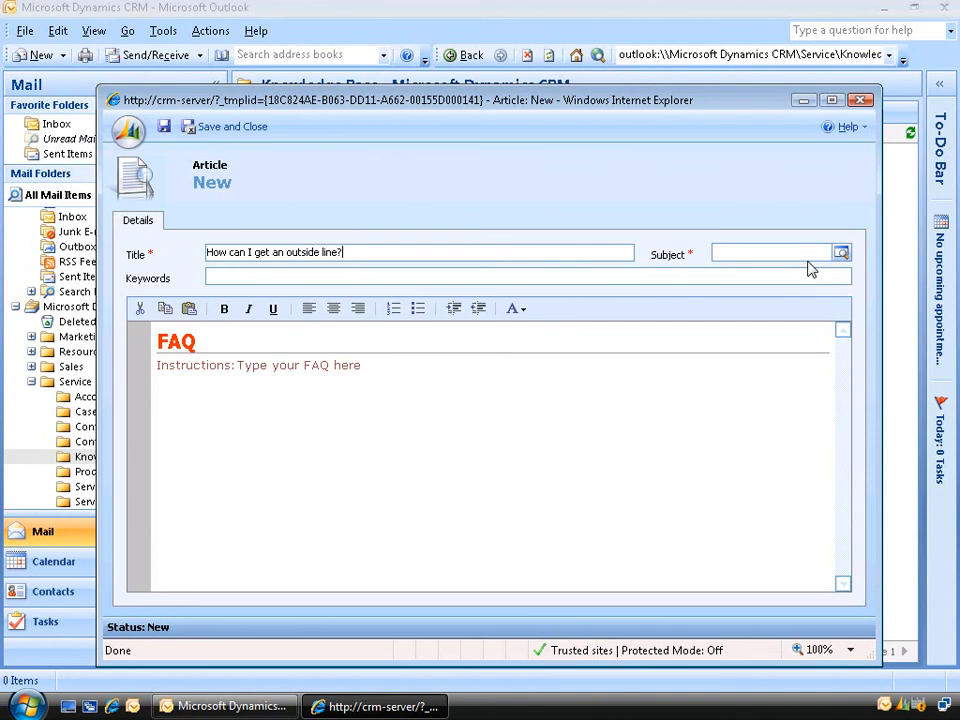
pyautogui.click(842, 253)
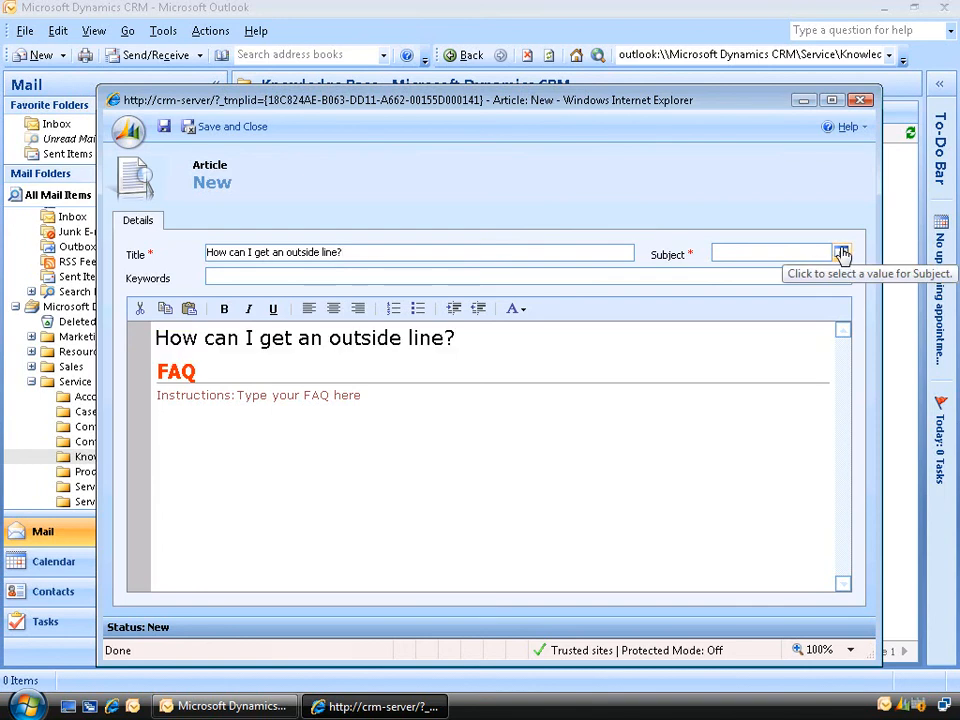
pyautogui.click(68, 145)
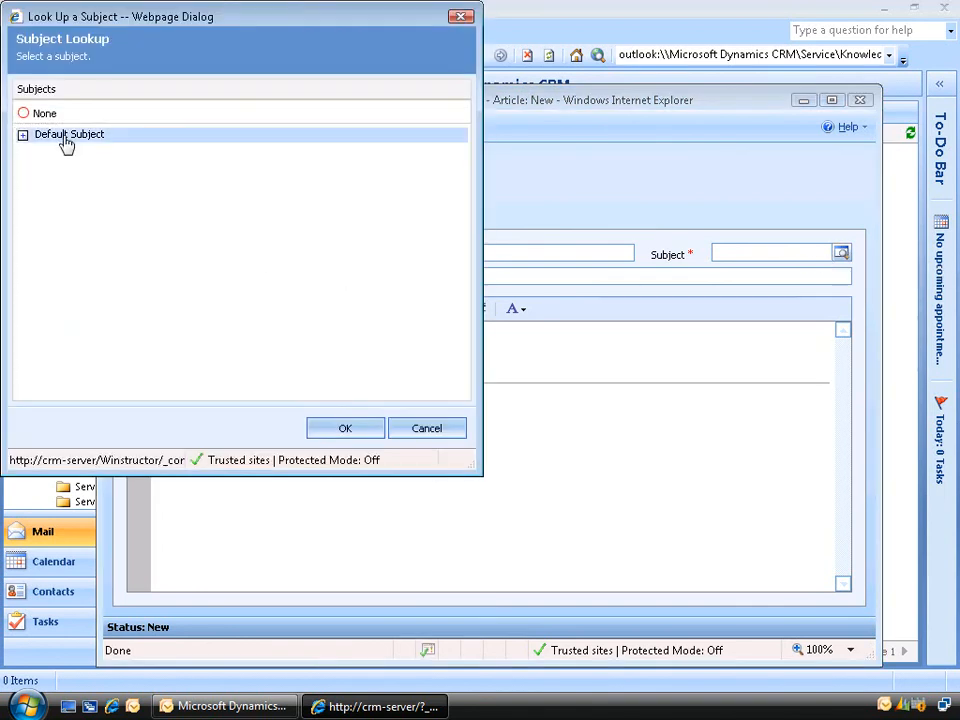
pyautogui.click(344, 427)
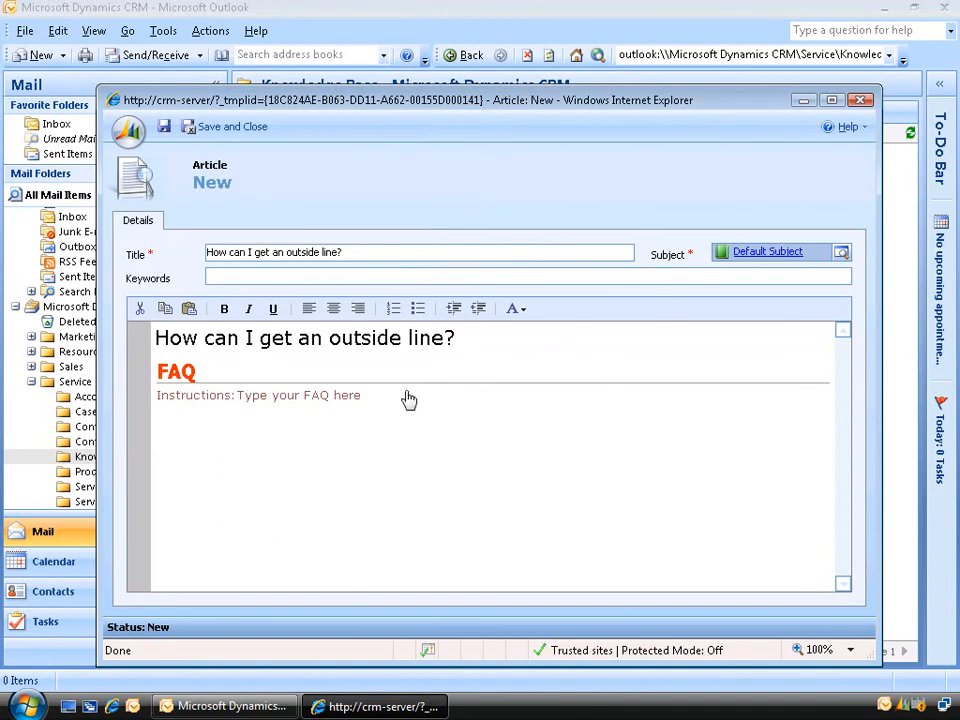
# Enter the keywords "outside line phone dial tone" and change the title to "How can I get an outside phone line?".
pyautogui.click(315, 276)
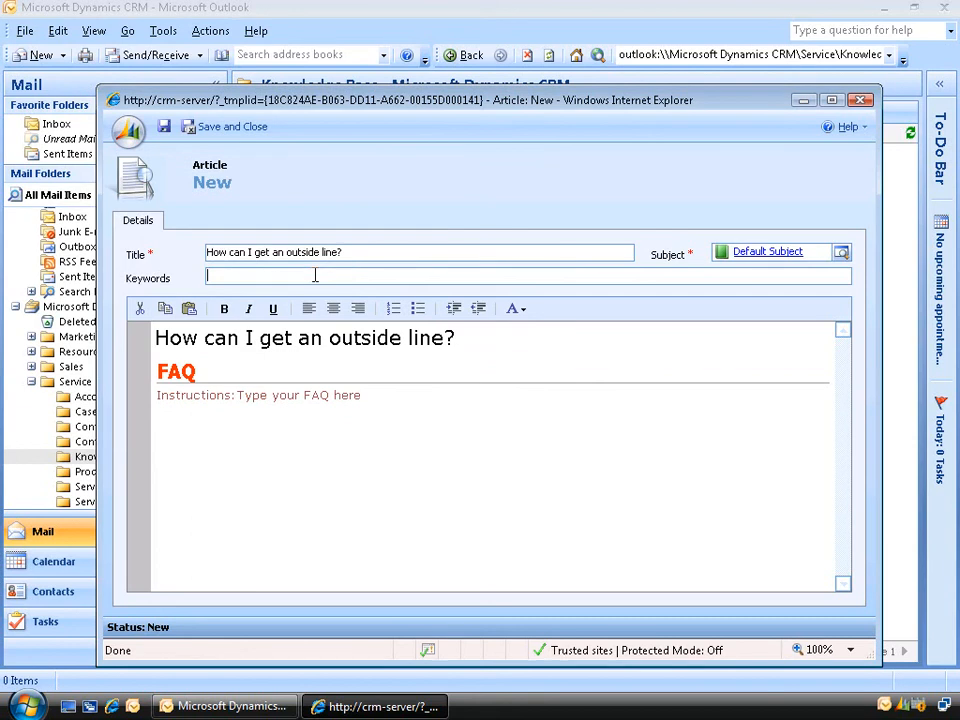
pyautogui.write('outside line phone dial tone')
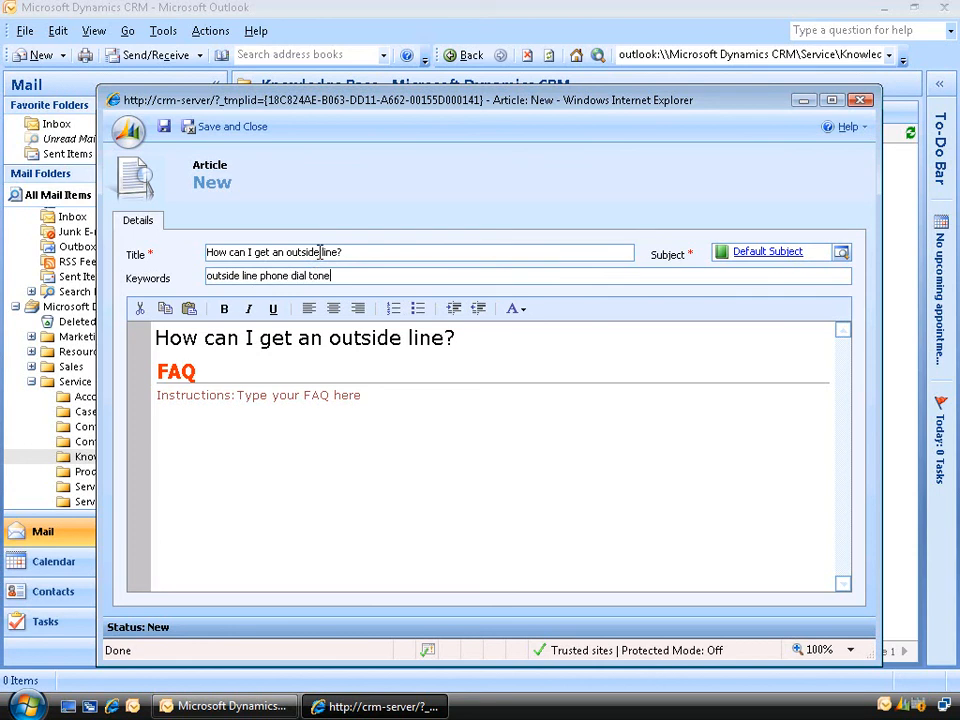
pyautogui.click(321, 252)
pyautogui.write('phone')
pyautogui.click(513, 259)
pyautogui.press('Tab')
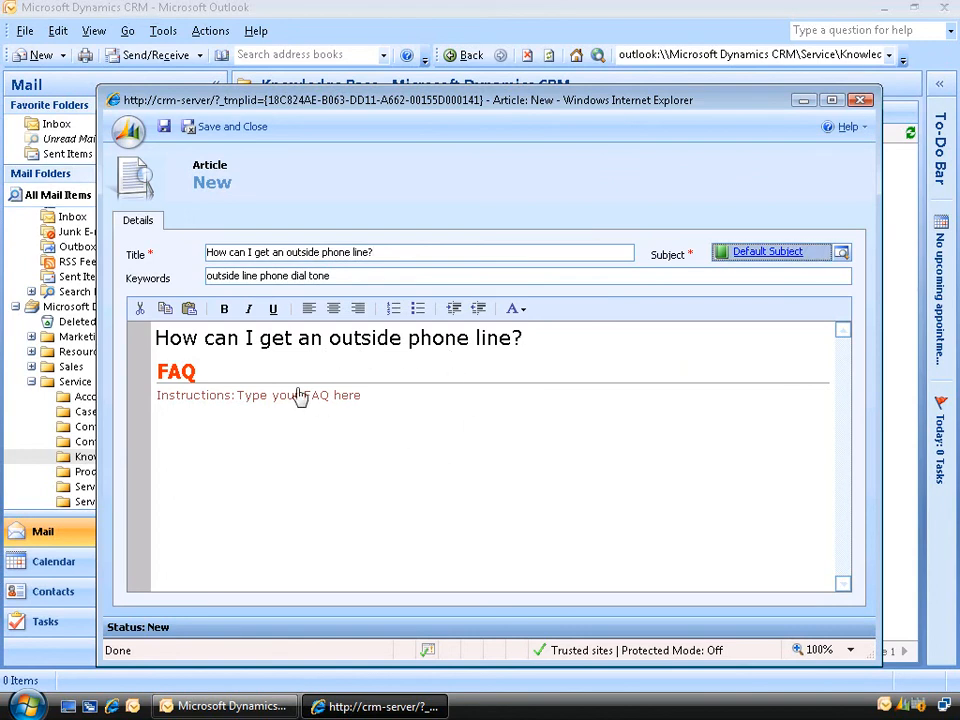
# Fill the FAQ section with "Dial 0 on your phone keypad, then dial the number." and save and close the article.
pyautogui.click(249, 401)
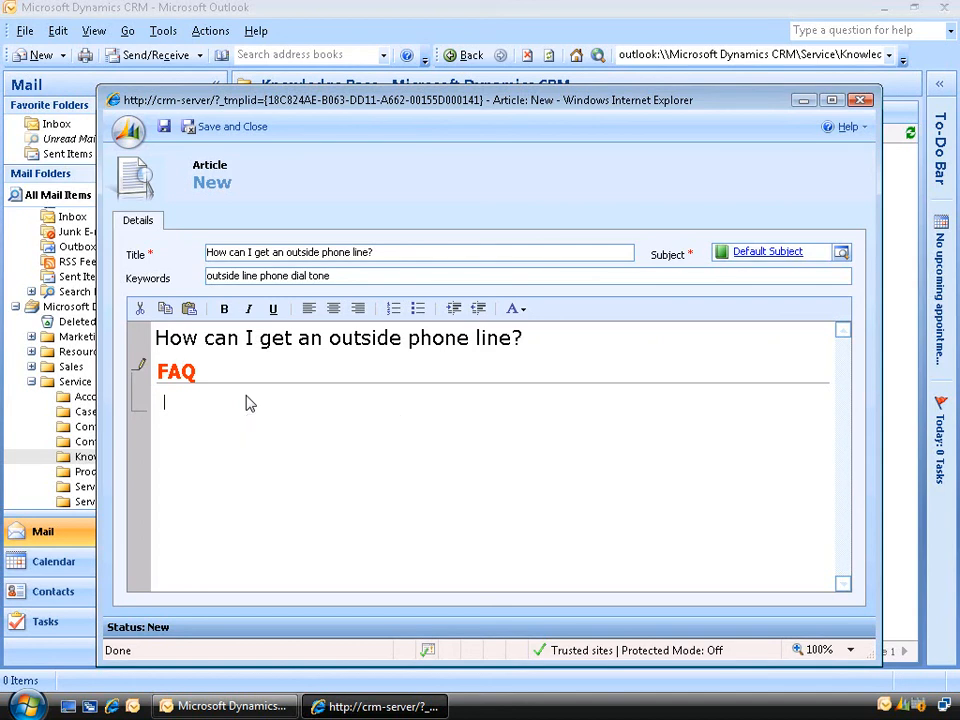
pyautogui.write('Dial 0 on your phone keypad, th')
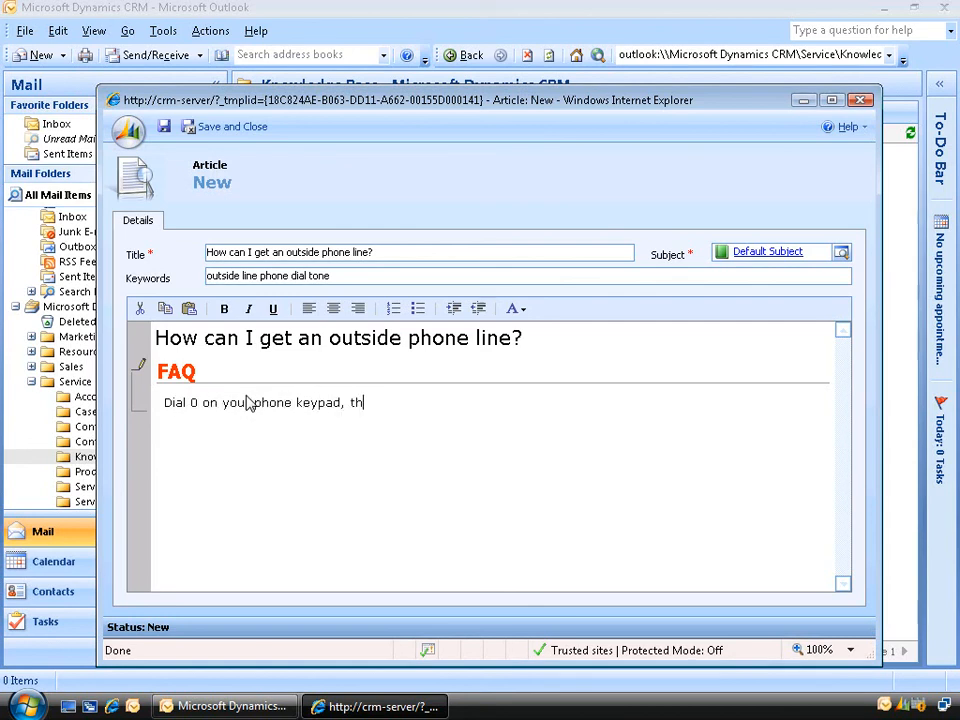
pyautogui.write('en dial the number.')
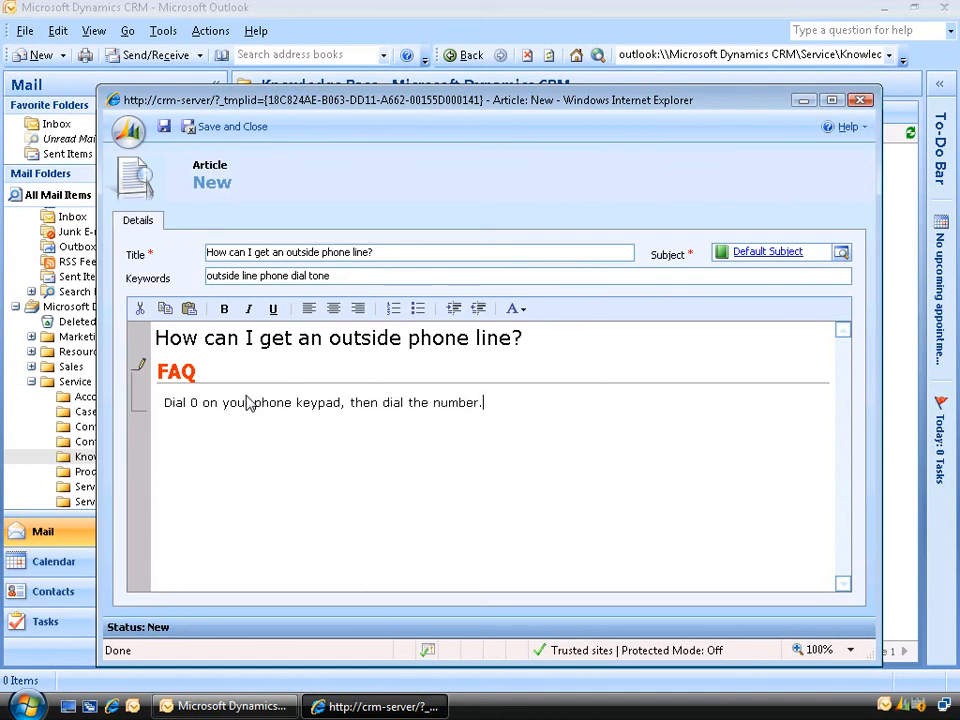
pyautogui.click(244, 129)
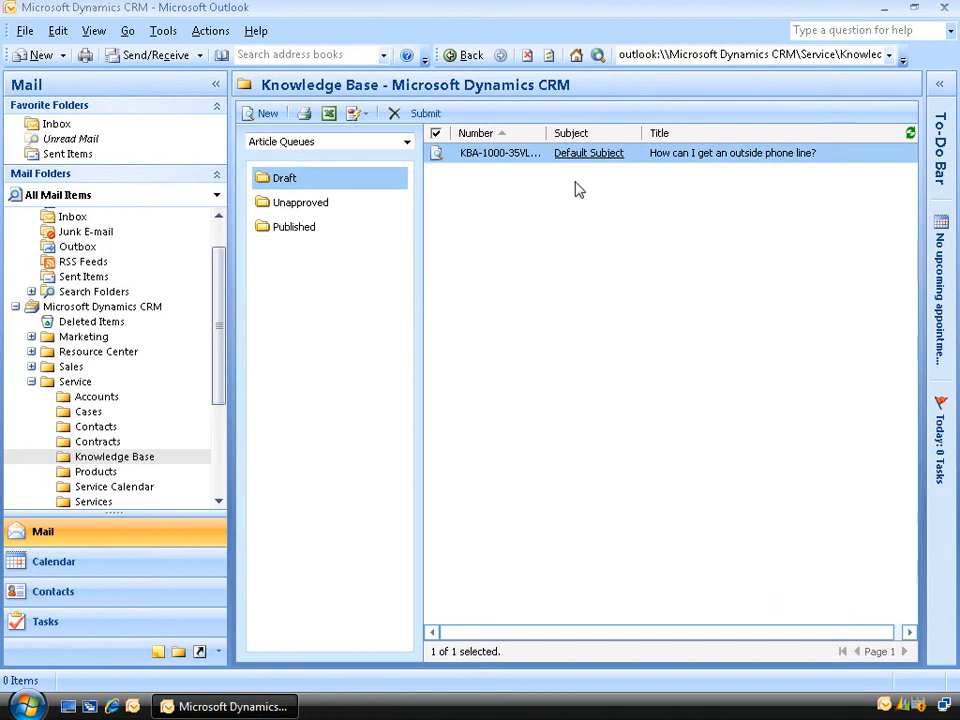
# Check the draft article "How can I get an outside phone line?" and submit it for approval.
pyautogui.doubleClick(533, 152)
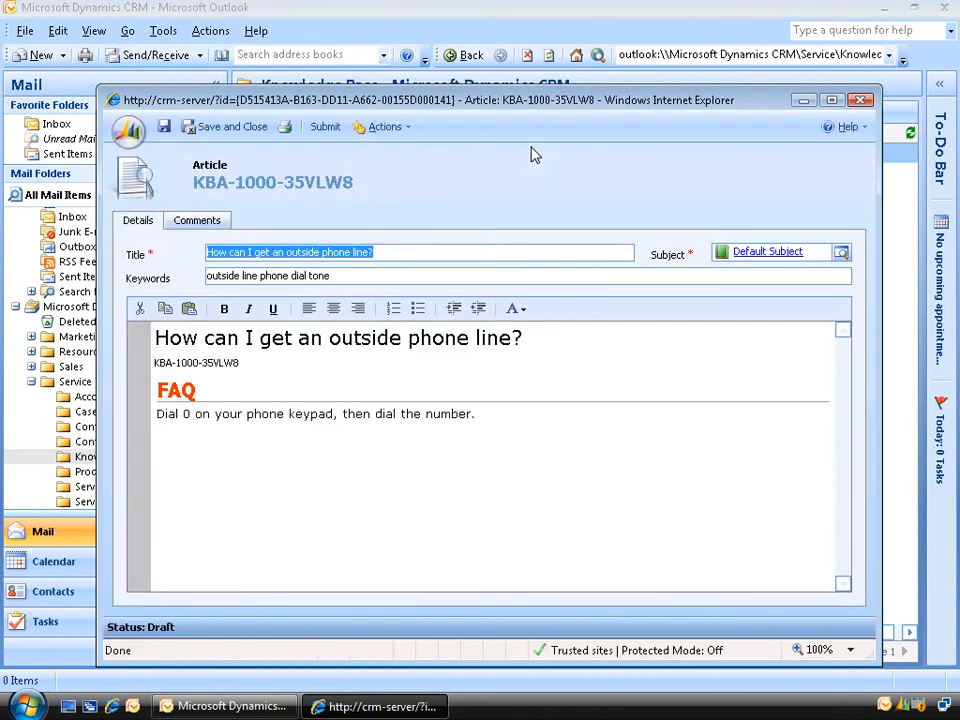
pyautogui.click(866, 100)
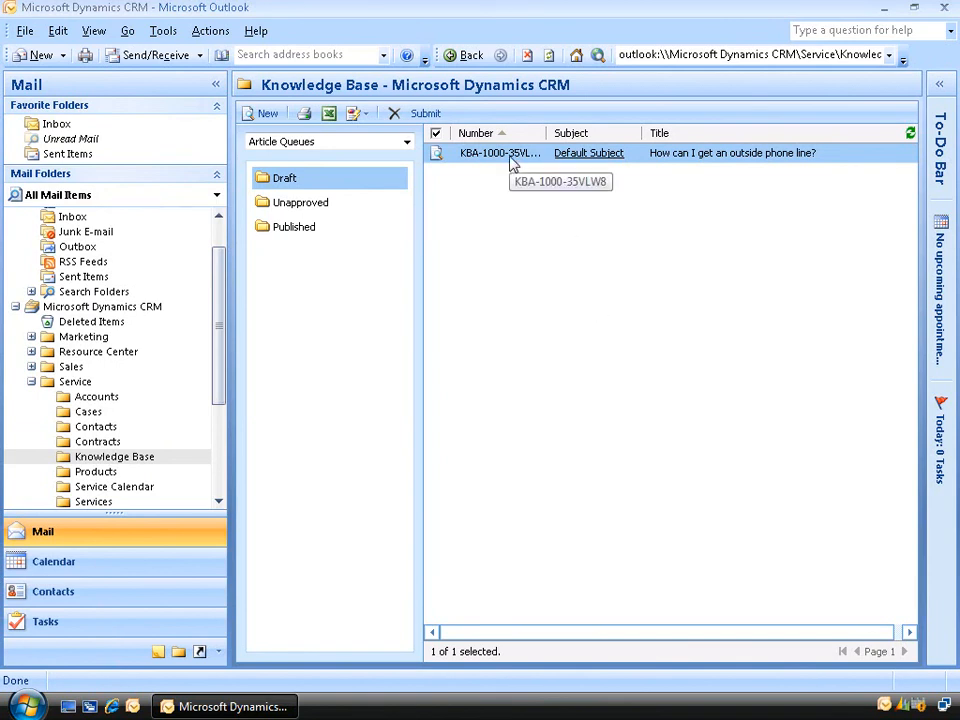
pyautogui.click(430, 114)
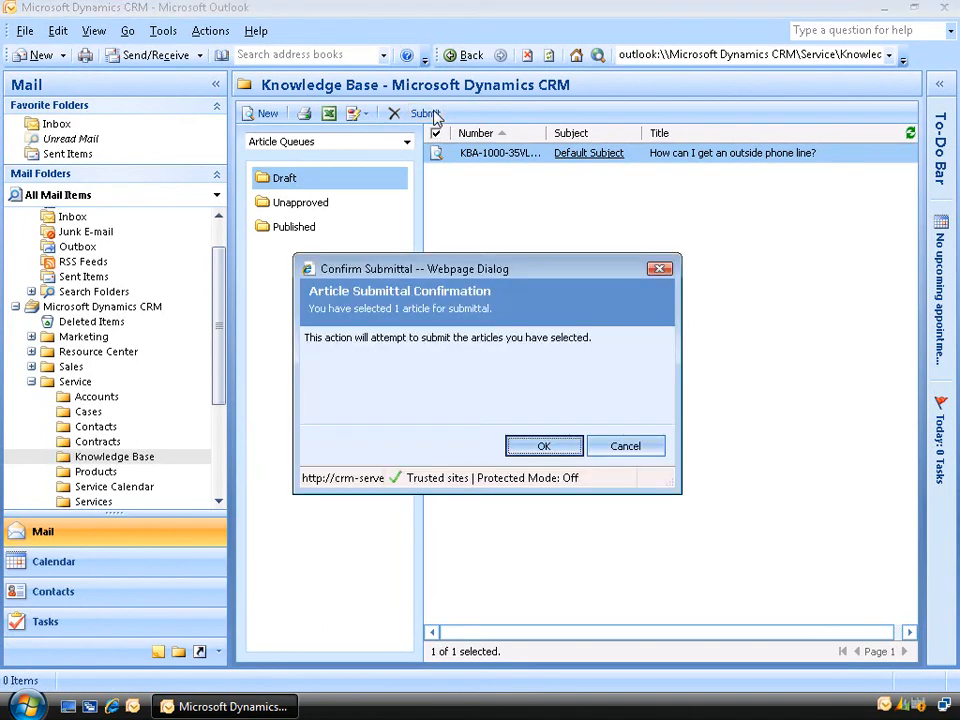
pyautogui.click(544, 447)
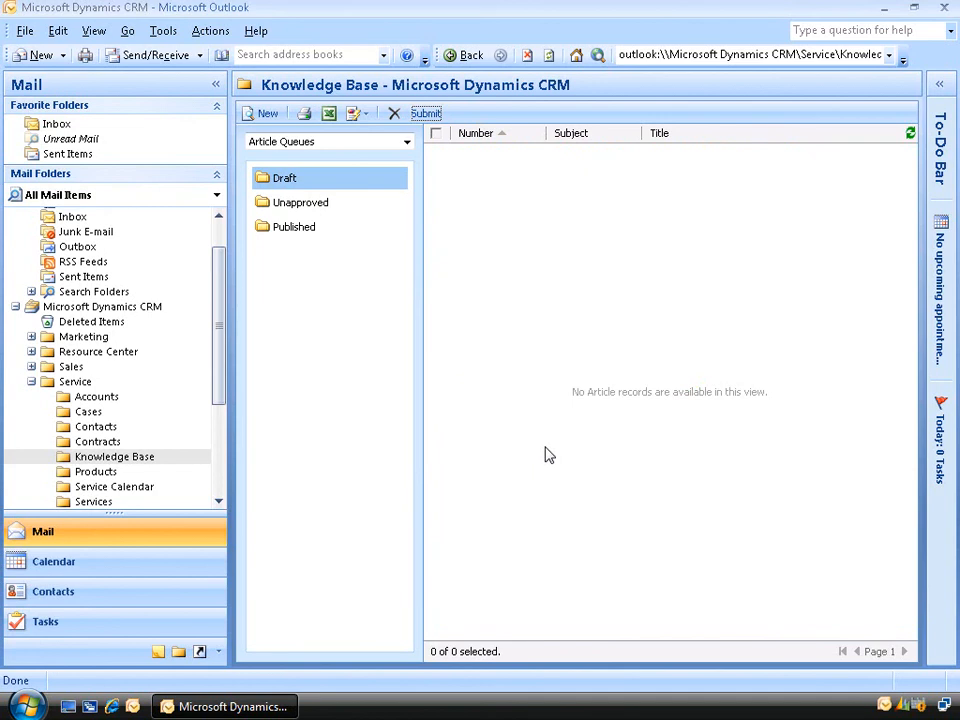
# Reject the submitted article in the Unapproved queue with the reason "more info pls", then save and close it.
pyautogui.click(325, 205)
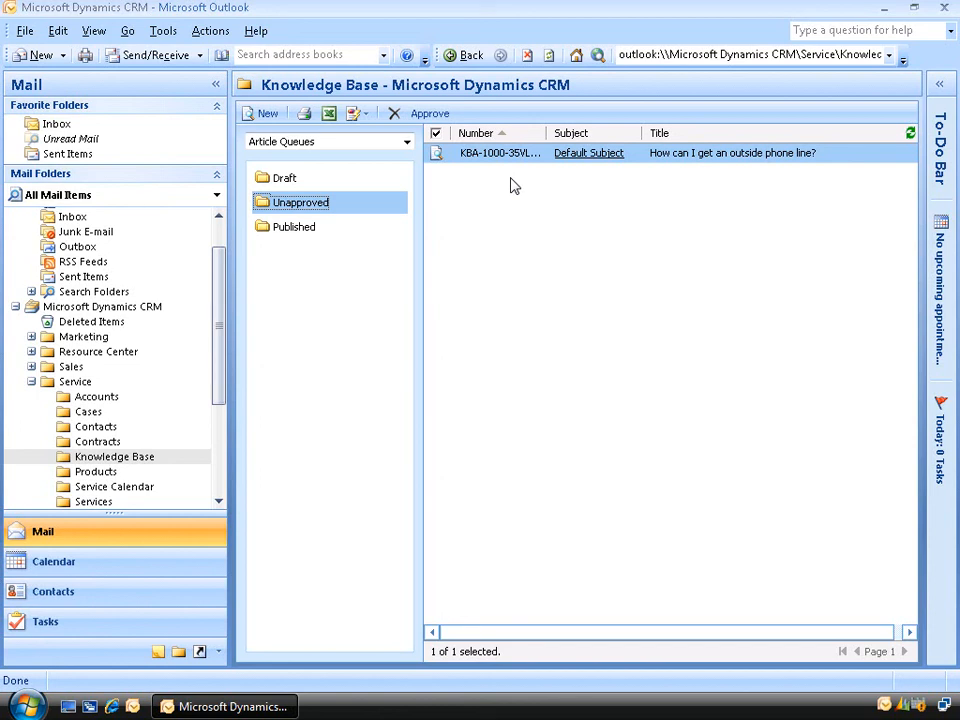
pyautogui.doubleClick(489, 155)
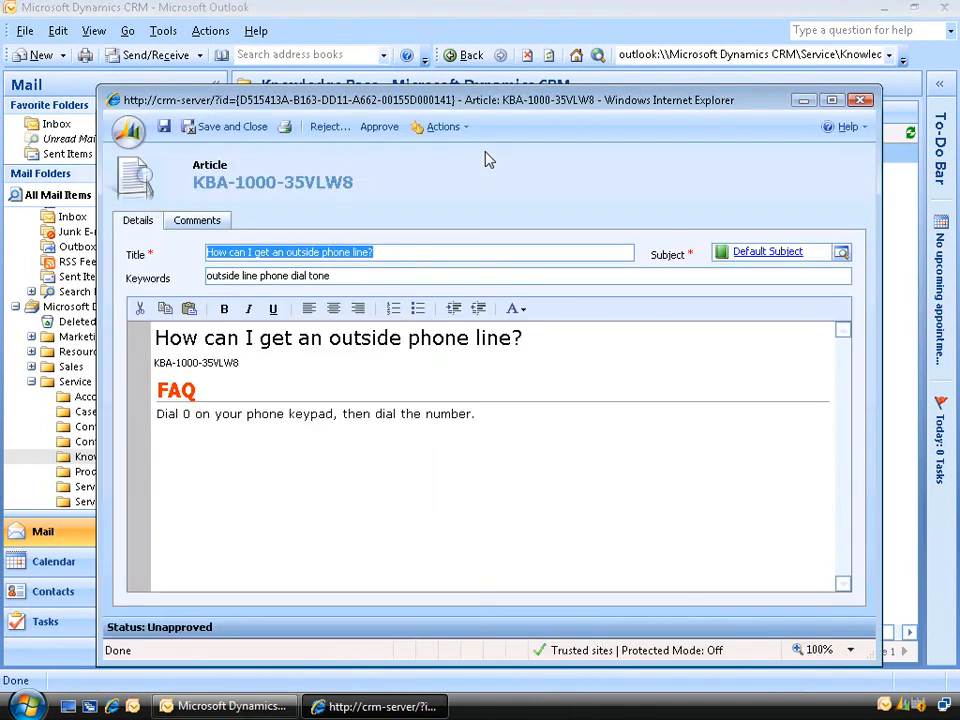
pyautogui.click(331, 128)
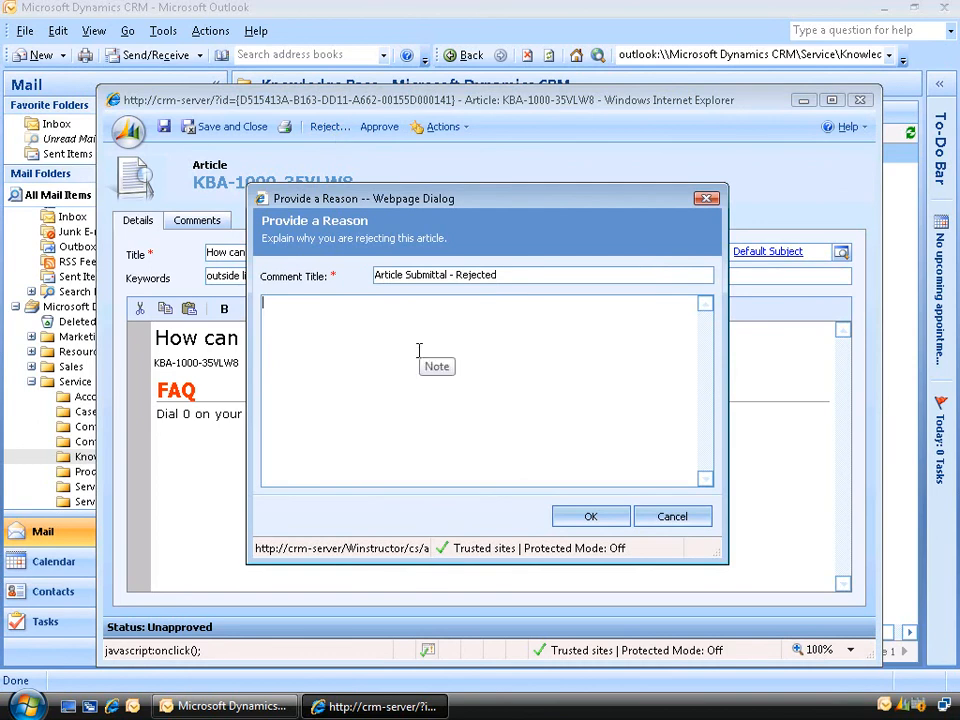
pyautogui.write('more info pls')
pyautogui.click(590, 520)
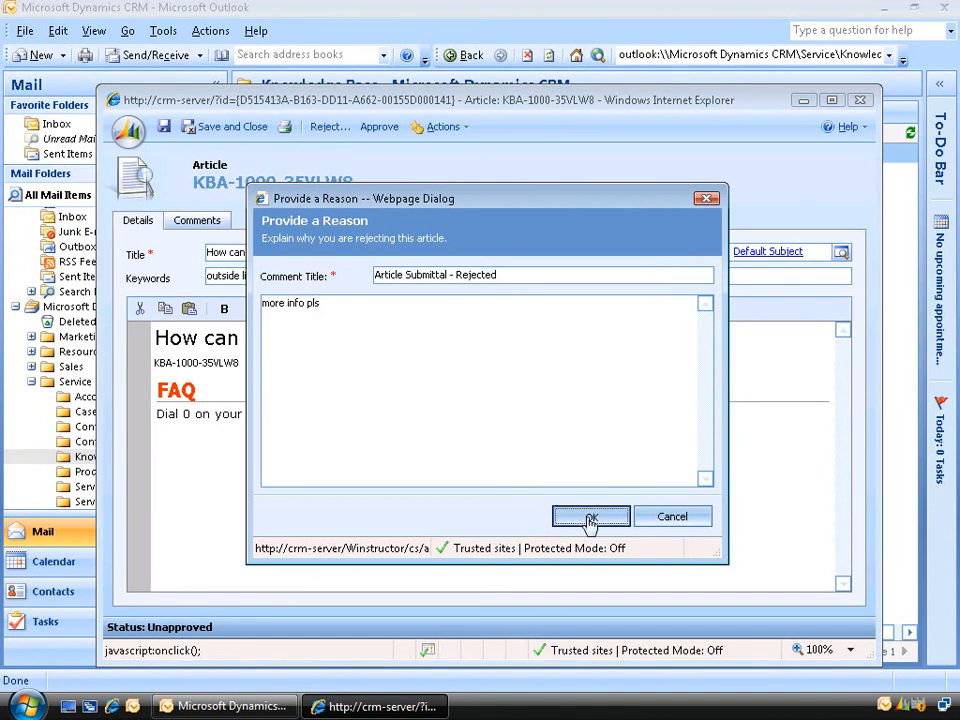
pyautogui.click(226, 127)
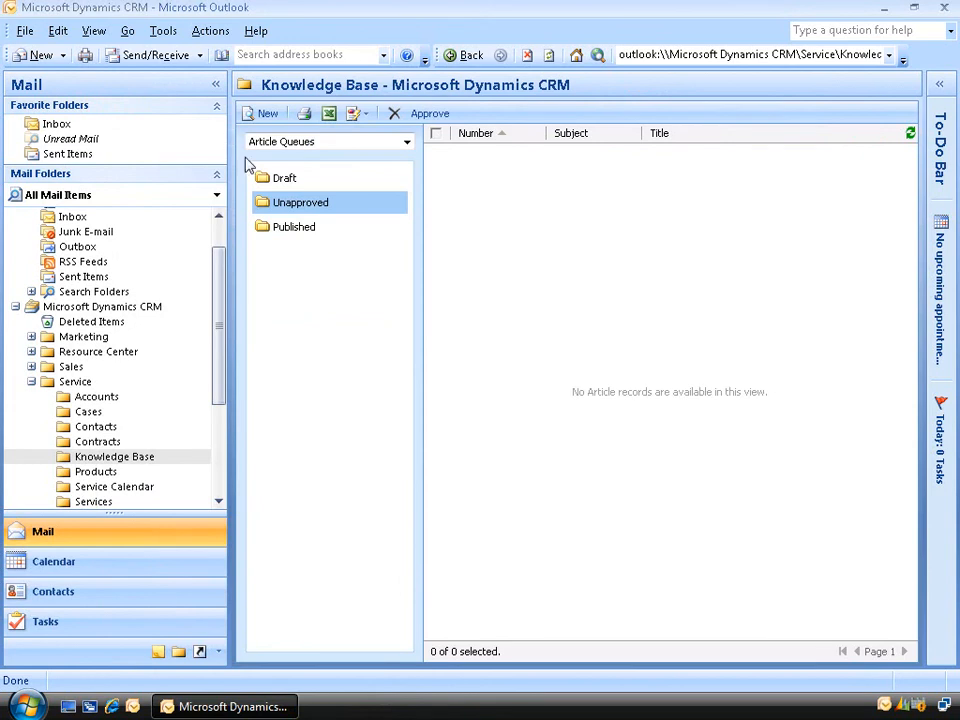
# Open the rejected article from the Draft queue and read its "Article Submittal - Rejected" comment.
pyautogui.click(288, 180)
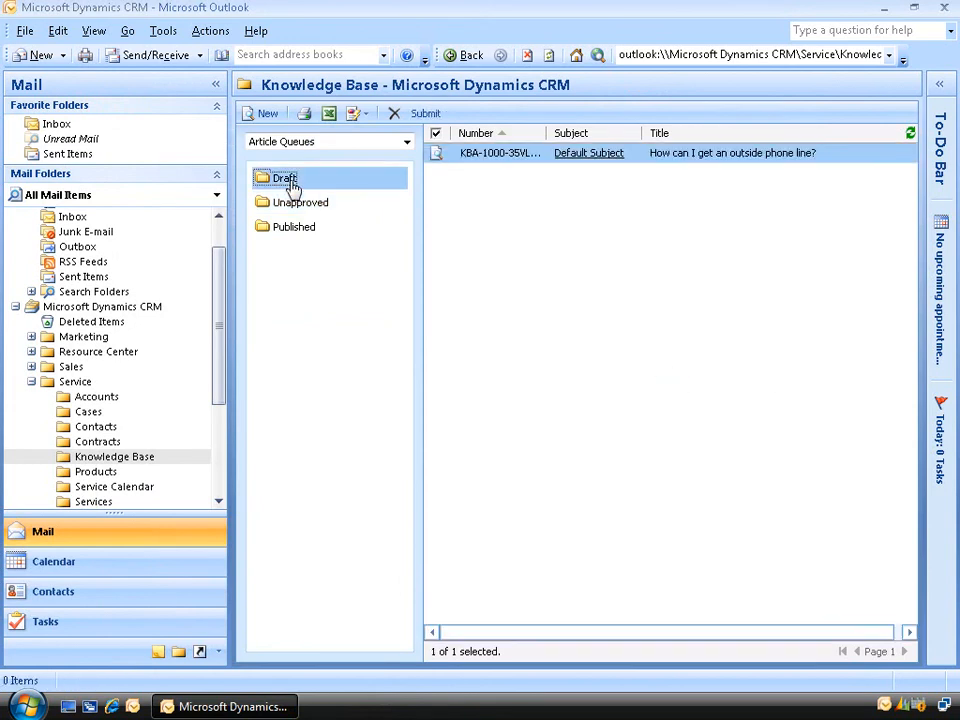
pyautogui.doubleClick(512, 156)
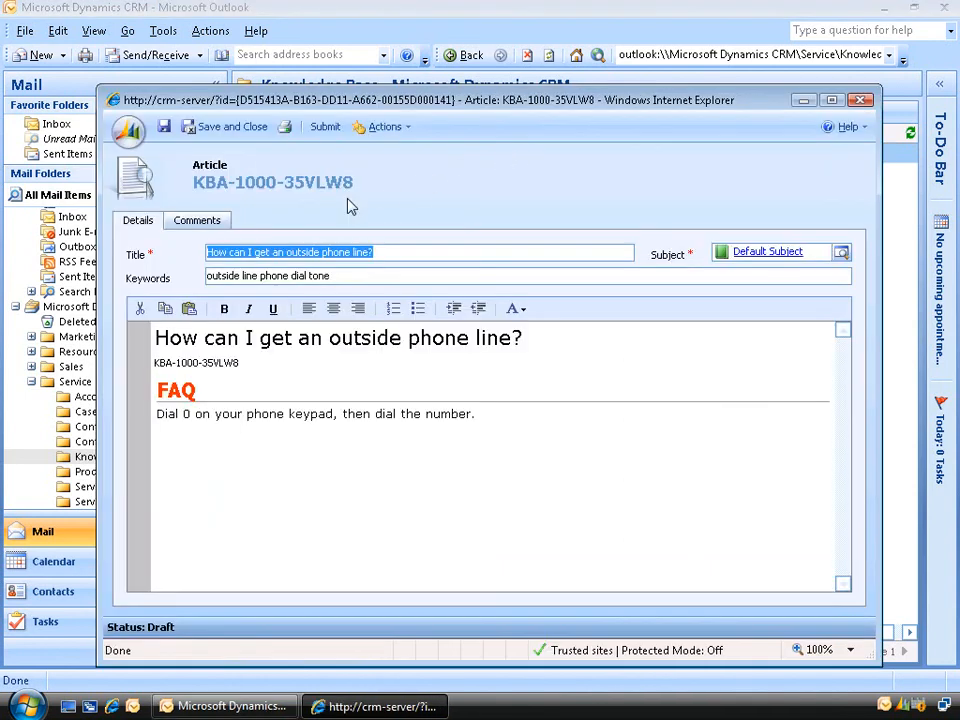
pyautogui.click(197, 222)
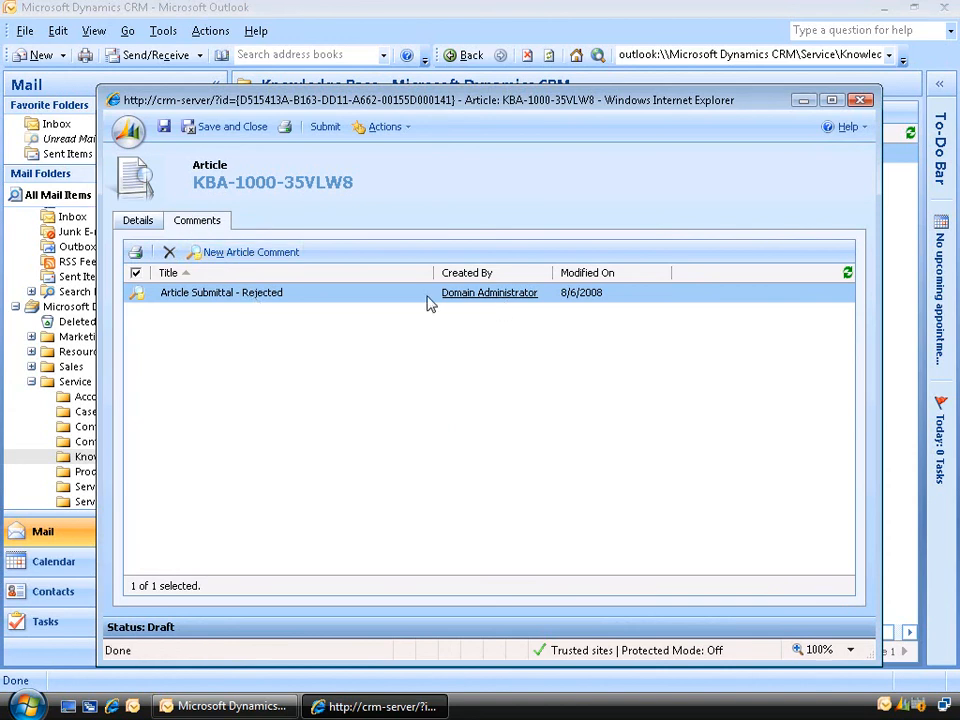
pyautogui.doubleClick(282, 303)
pyautogui.click(280, 300)
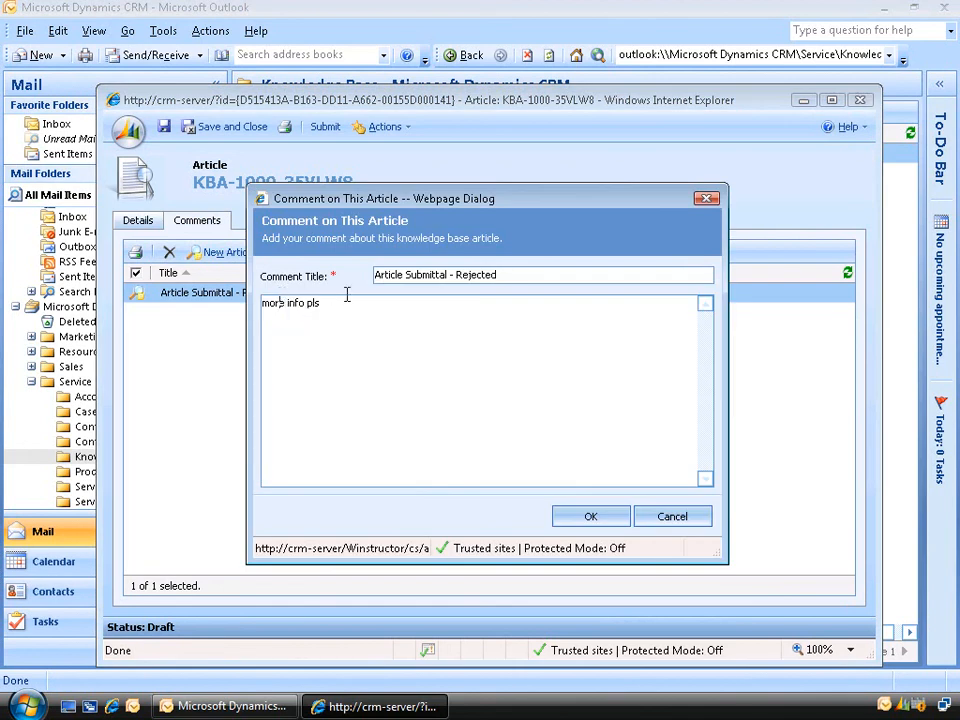
pyautogui.tripleClick(315, 303)
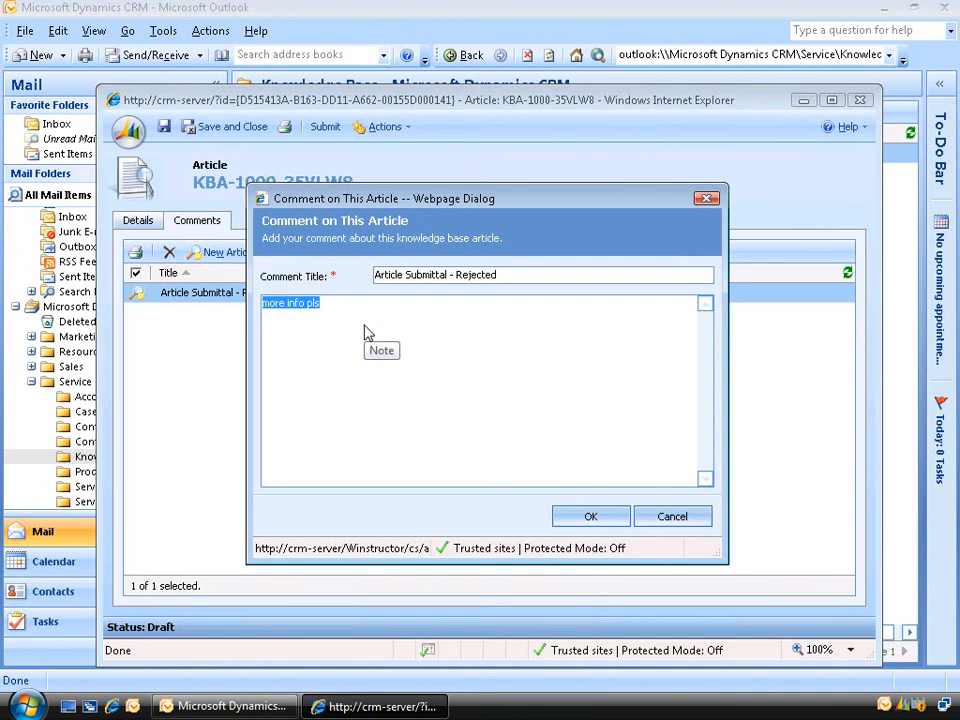
pyautogui.click(654, 517)
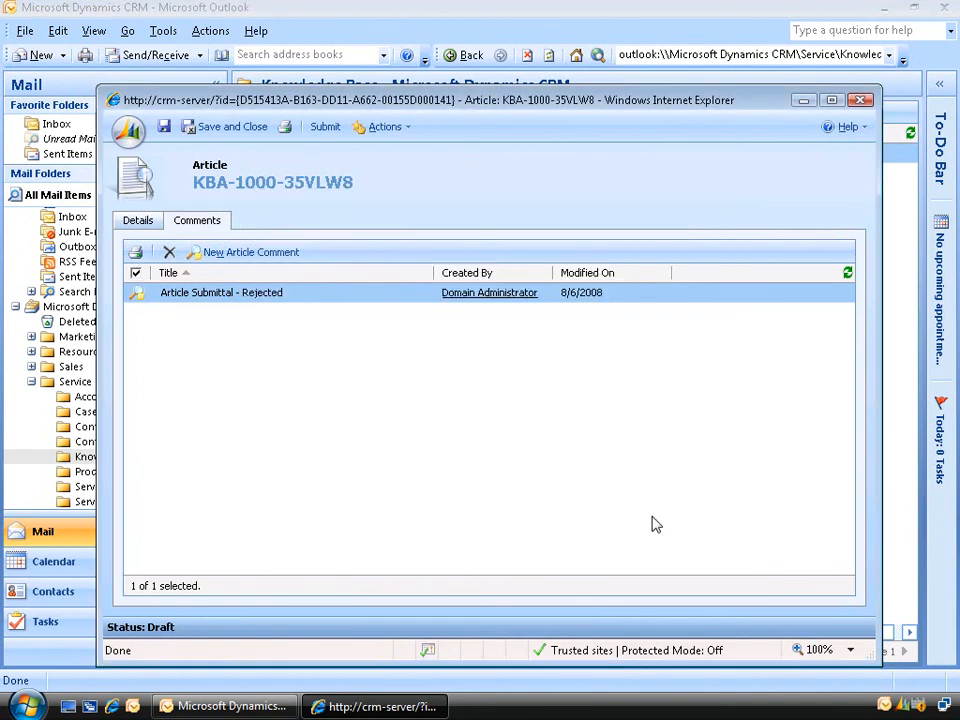
# Resubmit and approve the article, close it and show the Published queue.
pyautogui.click(325, 130)
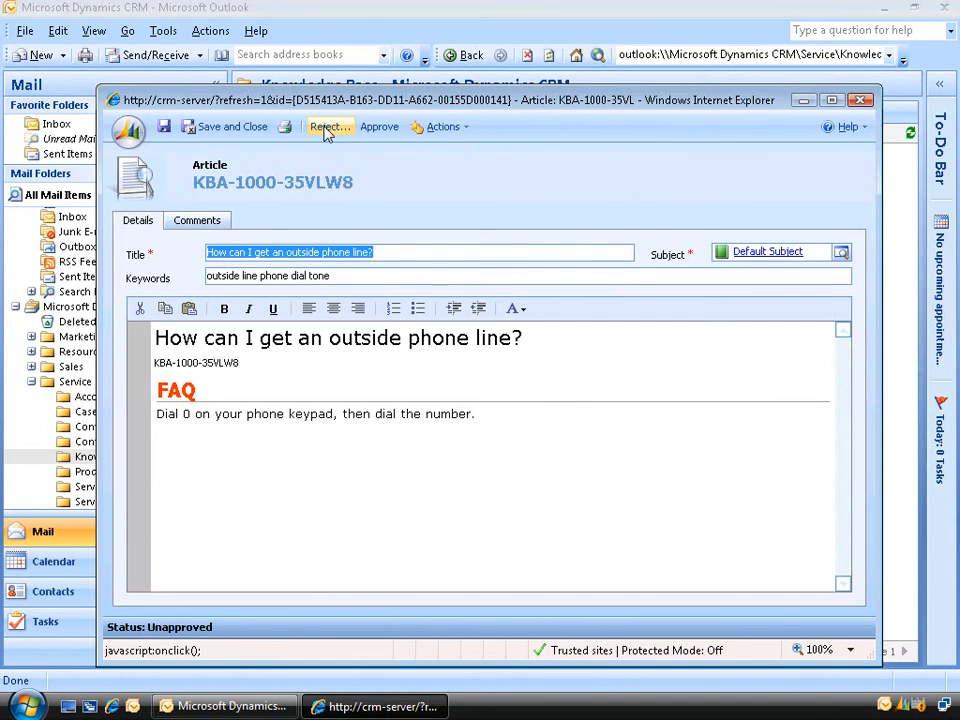
pyautogui.click(379, 128)
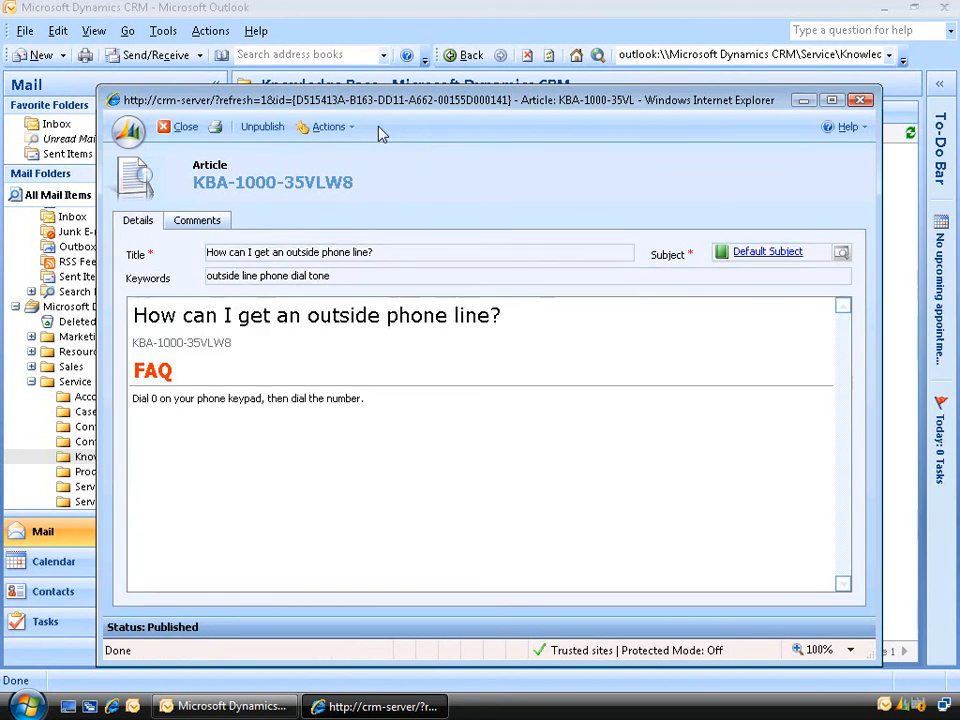
pyautogui.click(185, 130)
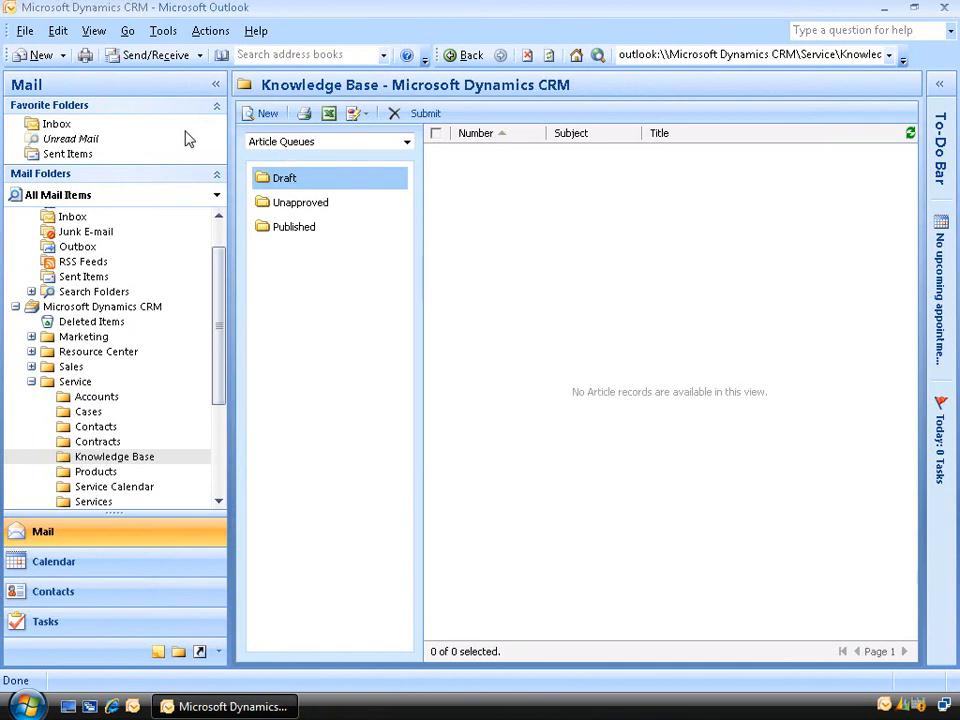
pyautogui.click(298, 228)
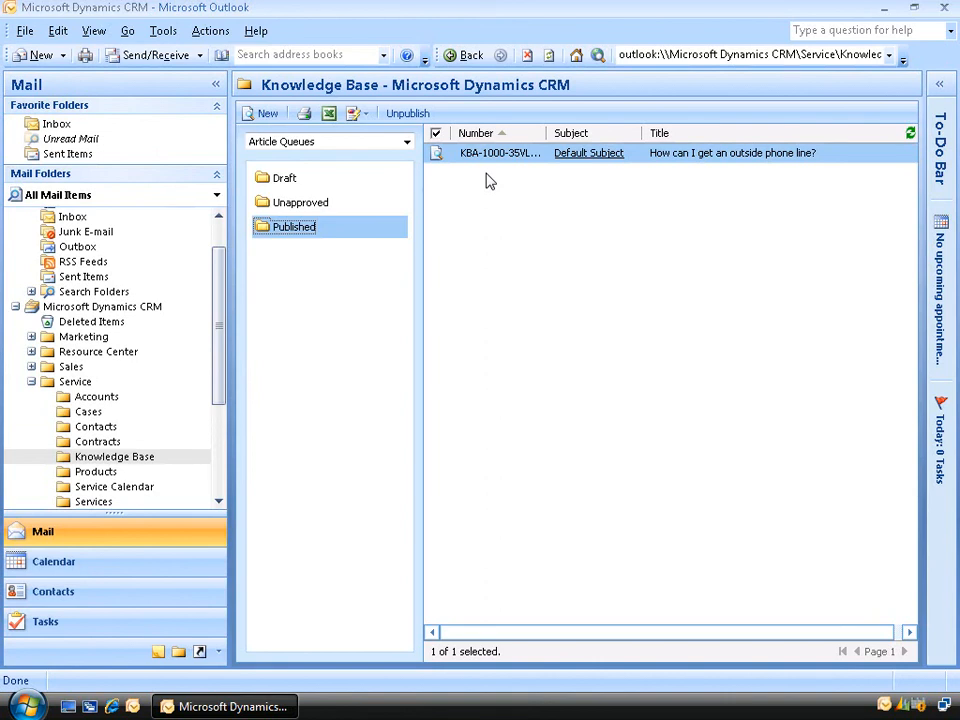
# Run a full text search for "phone" in the Articles area of My Work in the Workplace.
pyautogui.moveTo(218, 315); pyautogui.dragTo(220, 425)
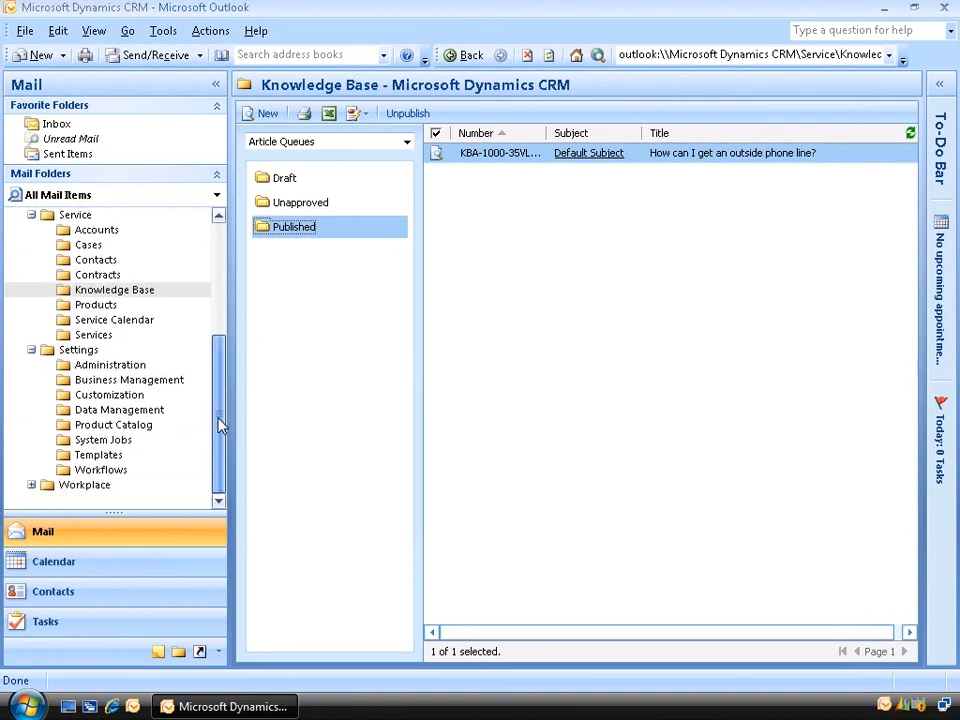
pyautogui.click(86, 486)
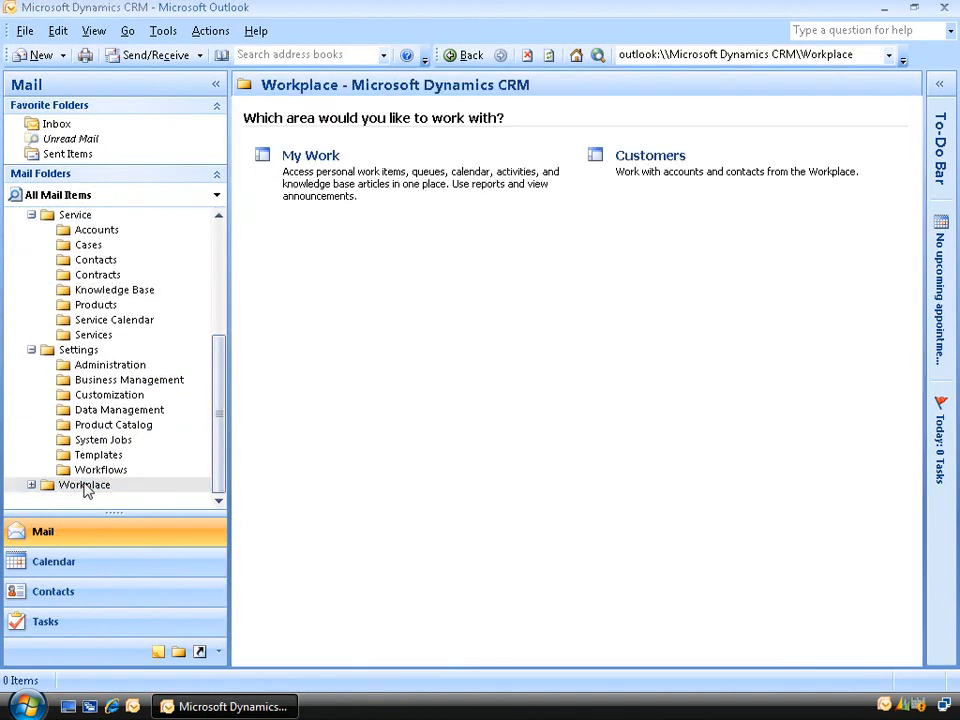
pyautogui.click(314, 161)
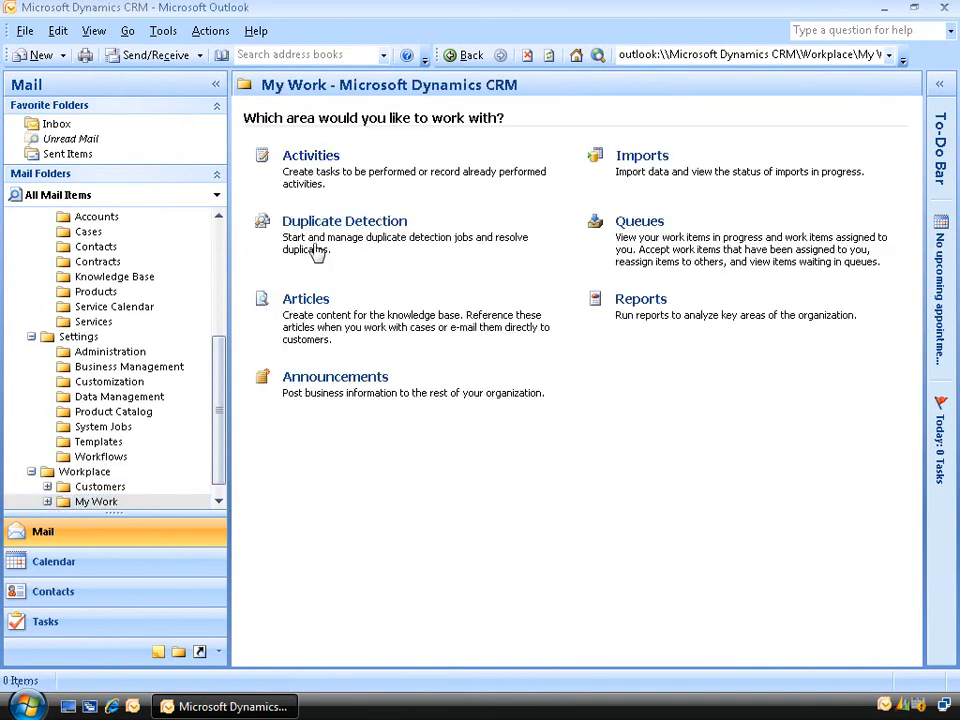
pyautogui.click(313, 302)
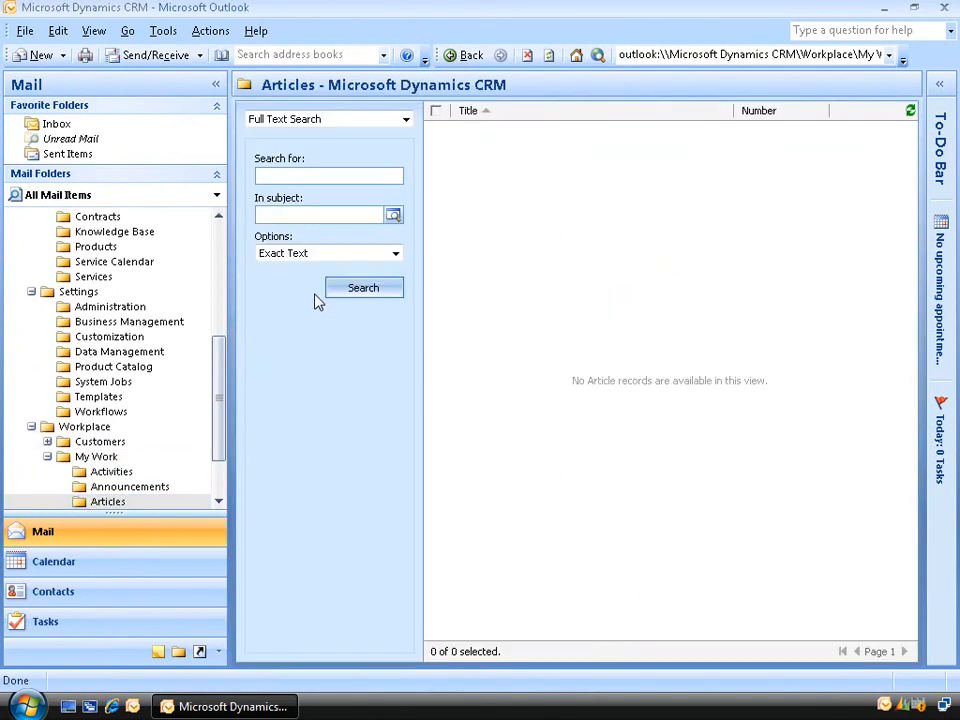
pyautogui.click(314, 176)
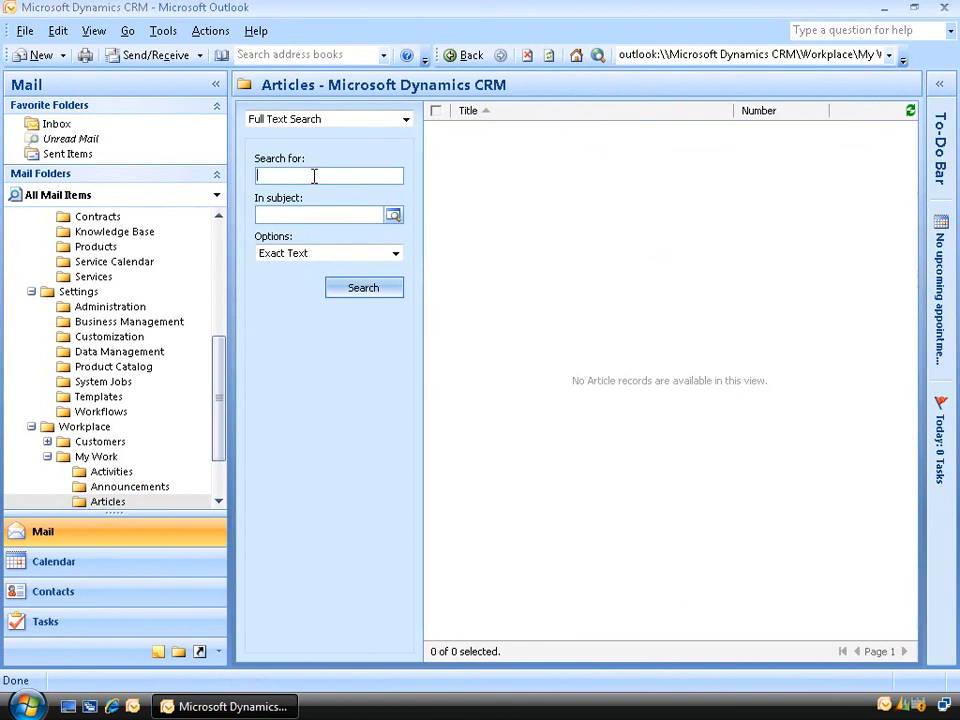
pyautogui.write('phone')
pyautogui.click(361, 292)
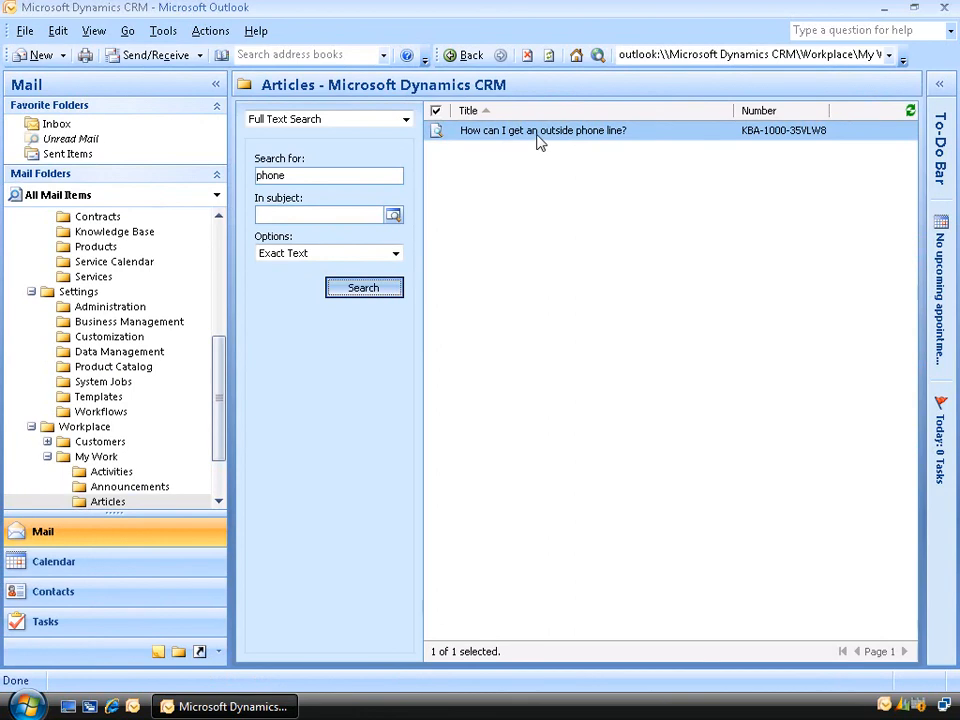
# View the article "How can I get an outside phone line?" from the search results and close it.
pyautogui.doubleClick(538, 142)
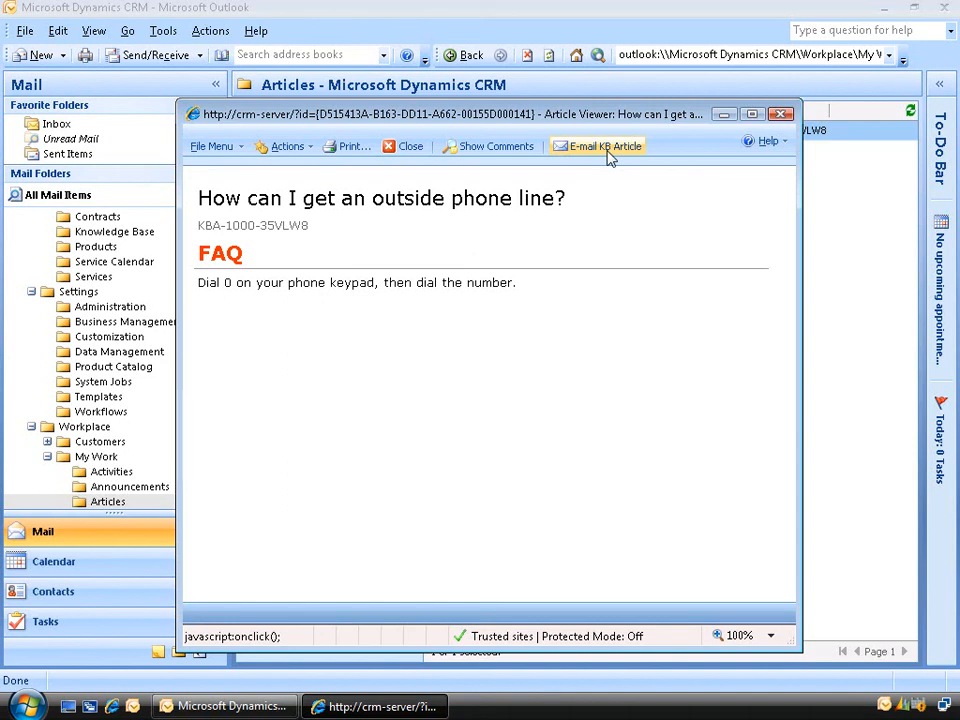
pyautogui.click(310, 148)
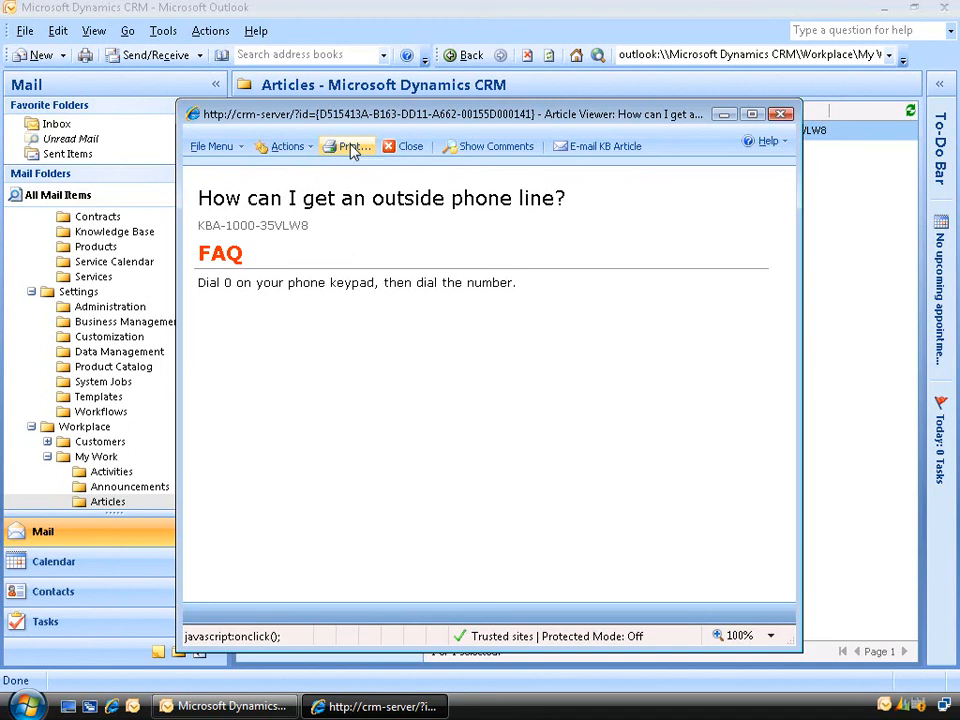
pyautogui.click(781, 115)
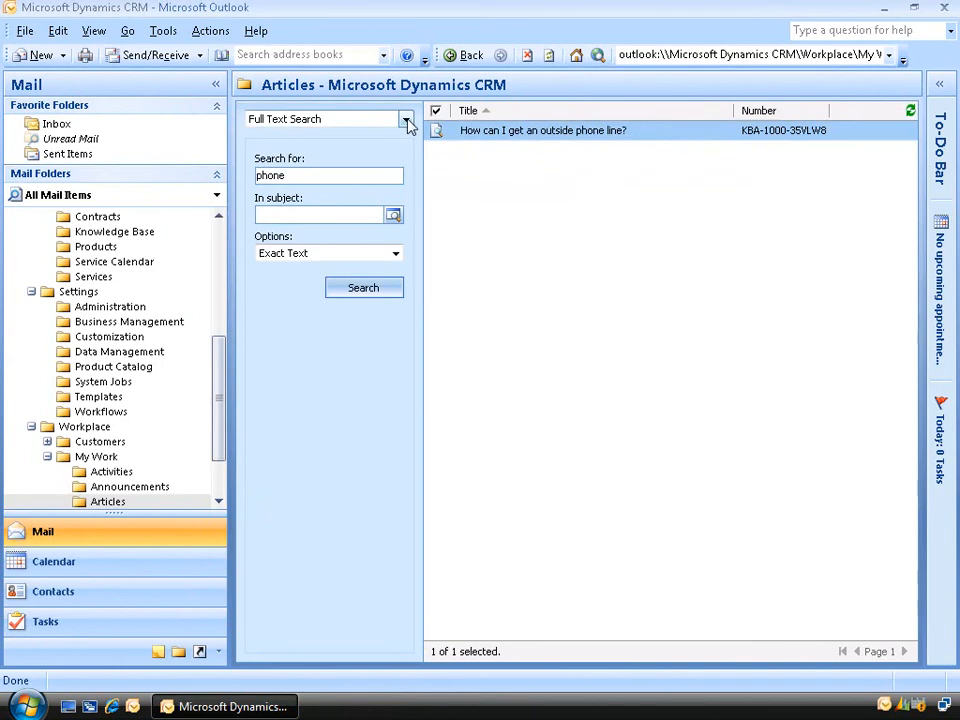
# Switch the article search to Subject Browse and list the articles under Default Subject.
pyautogui.click(406, 120)
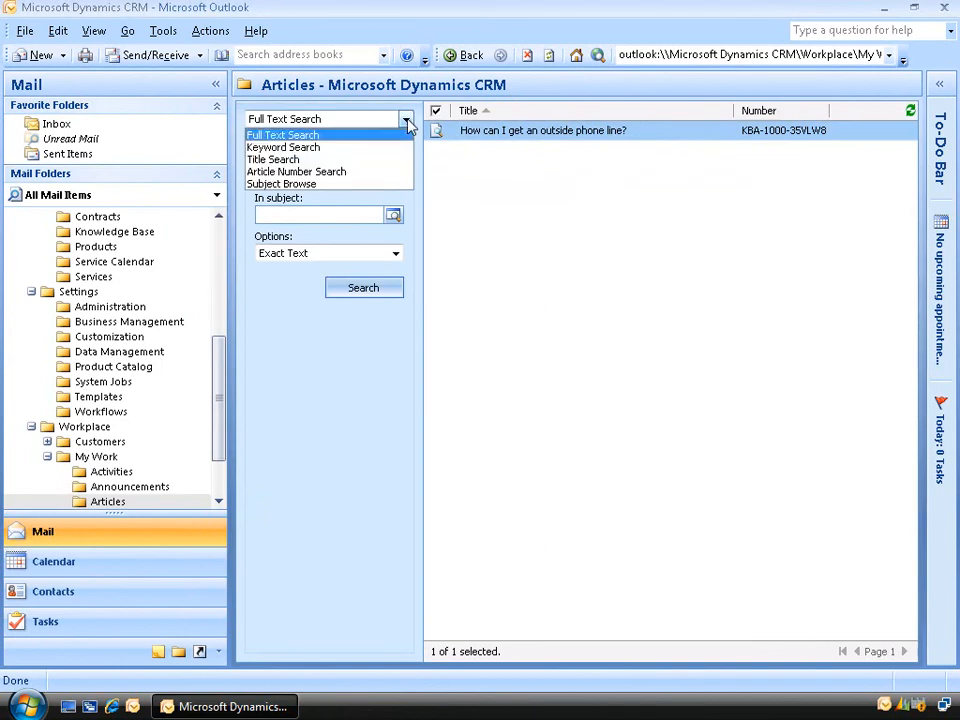
pyautogui.click(341, 186)
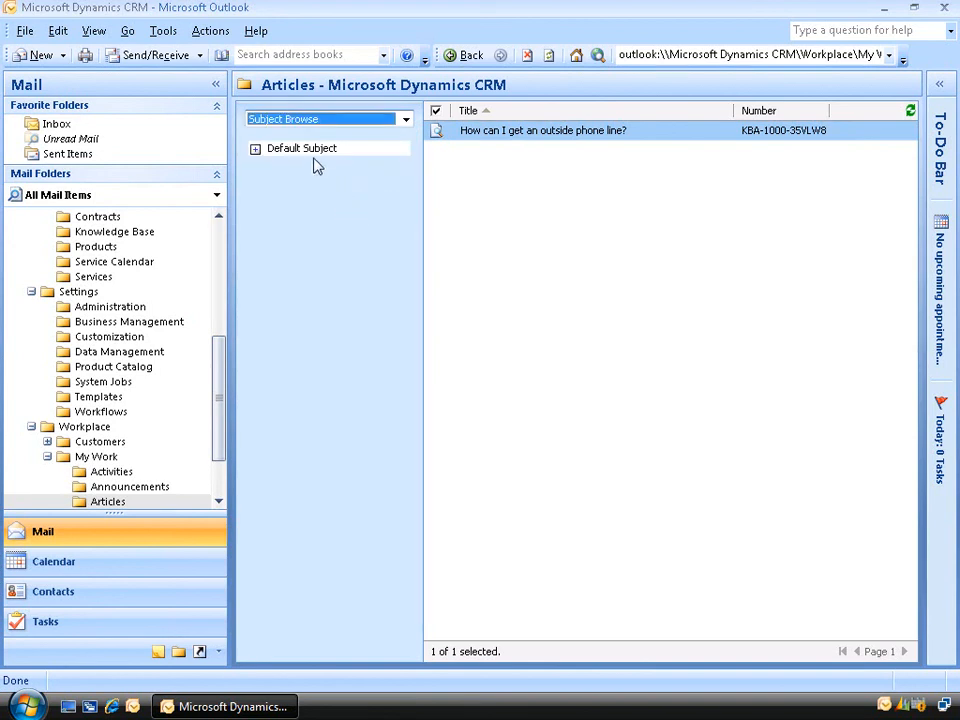
pyautogui.click(306, 158)
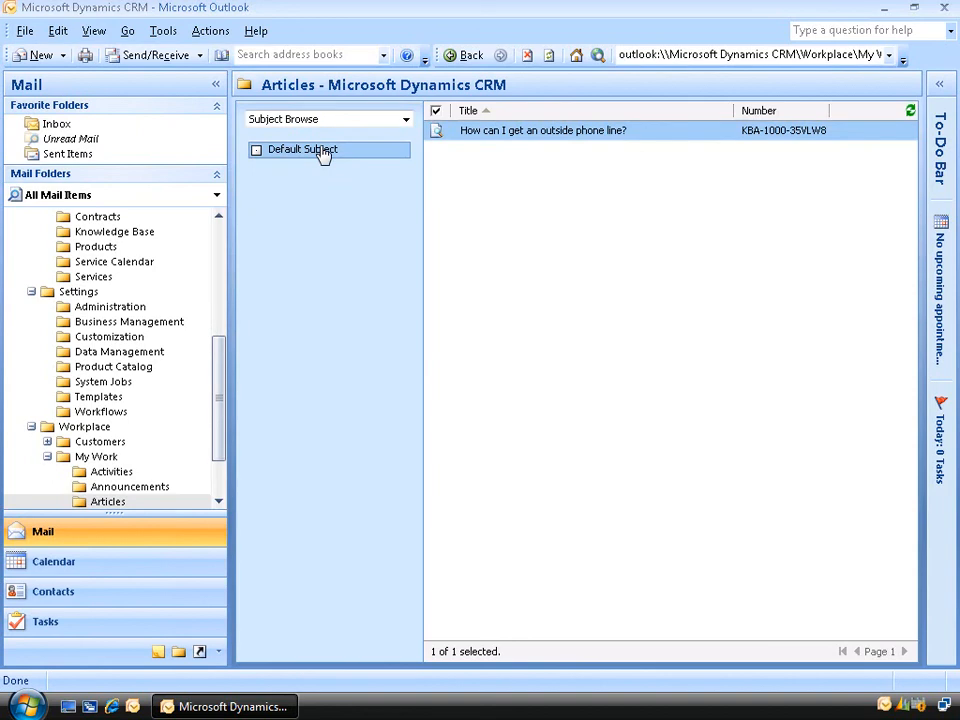
# Open the subject tree management page in the Business Management settings.
pyautogui.click(76, 292)
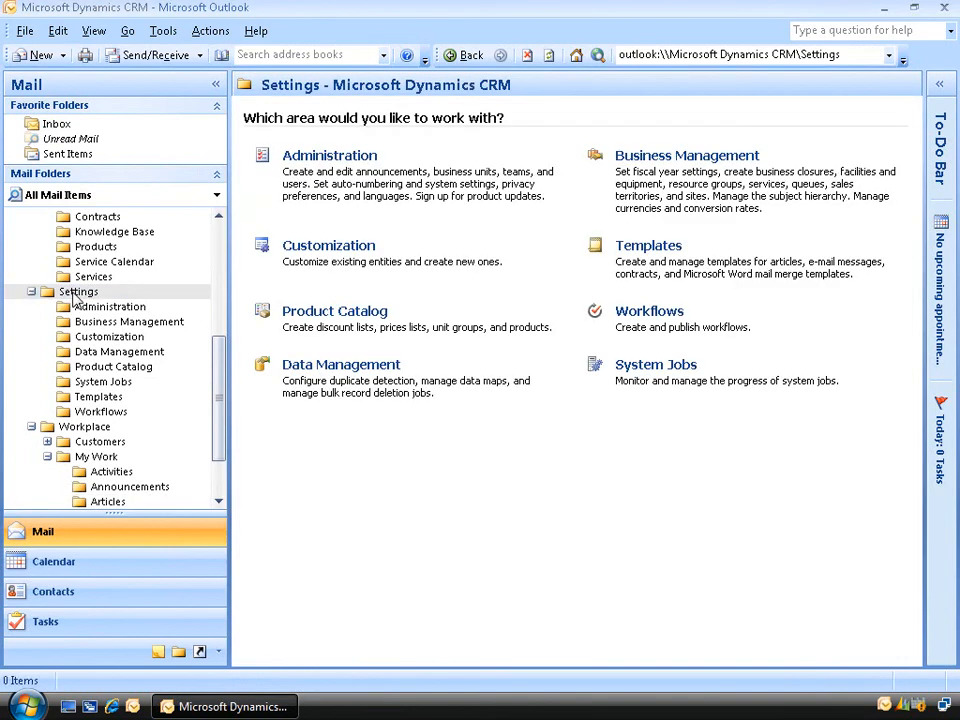
pyautogui.click(636, 158)
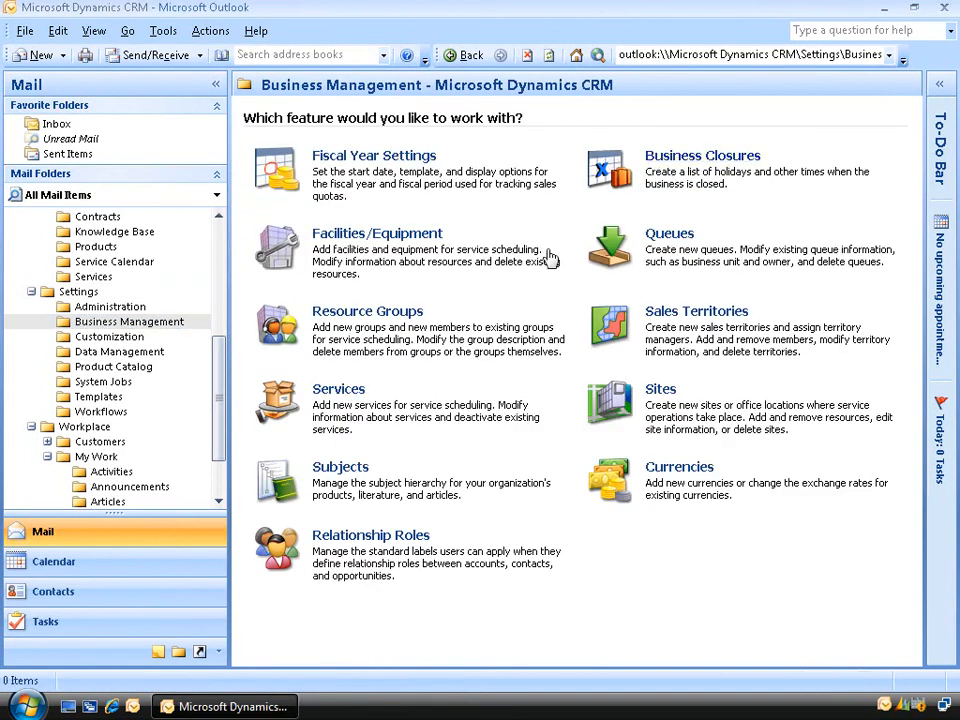
pyautogui.click(347, 470)
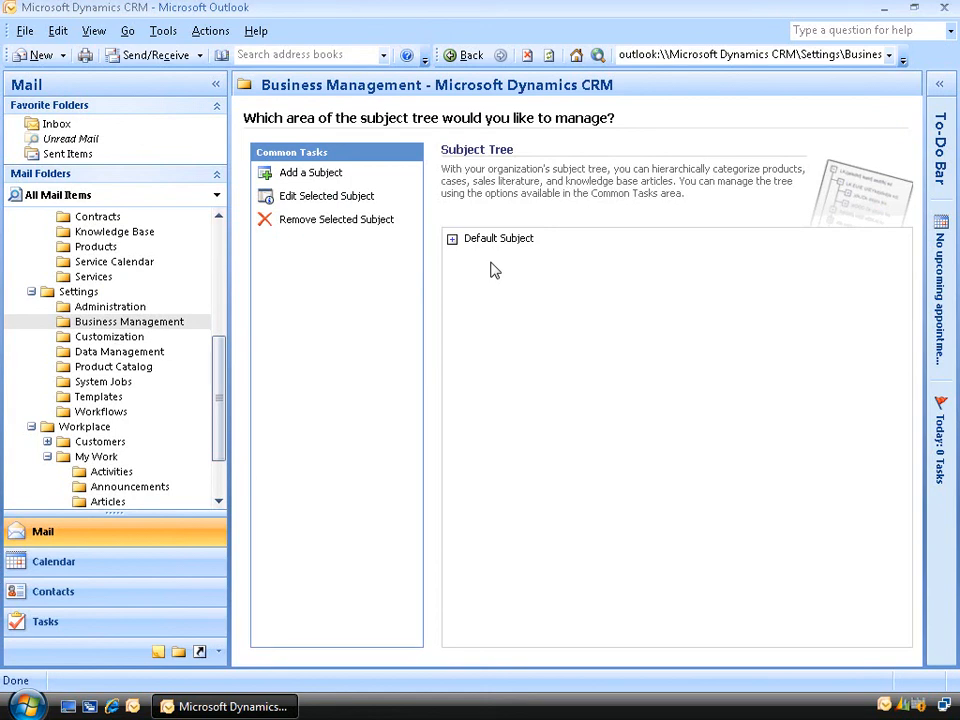
# Add a top-level subject titled "Winstructor" with the description "Parent Subject".
pyautogui.click(323, 175)
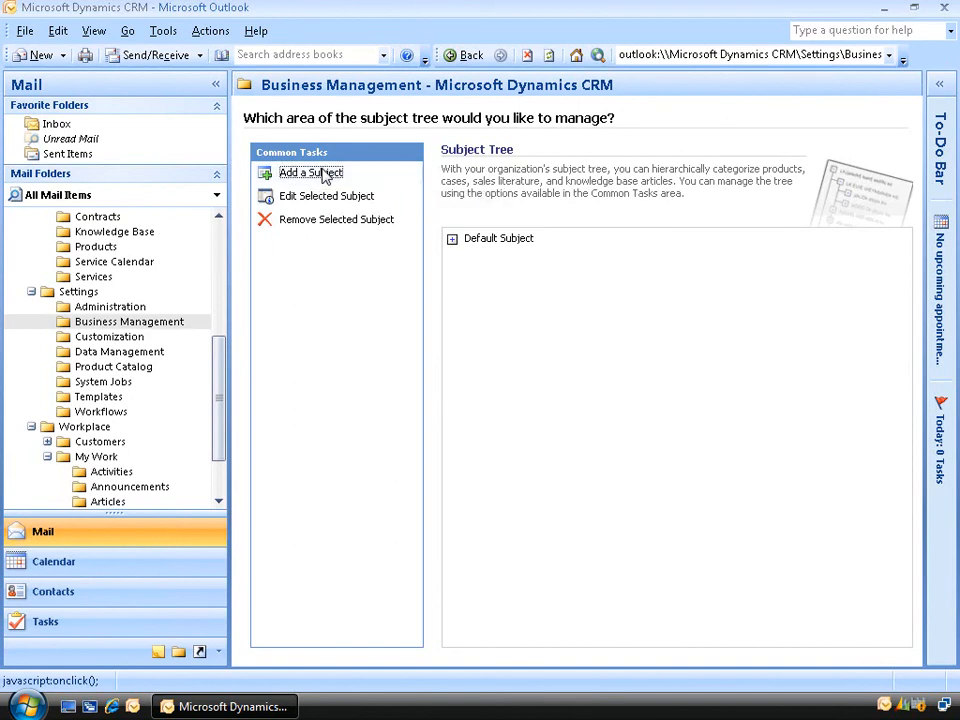
pyautogui.write('Winstructor')
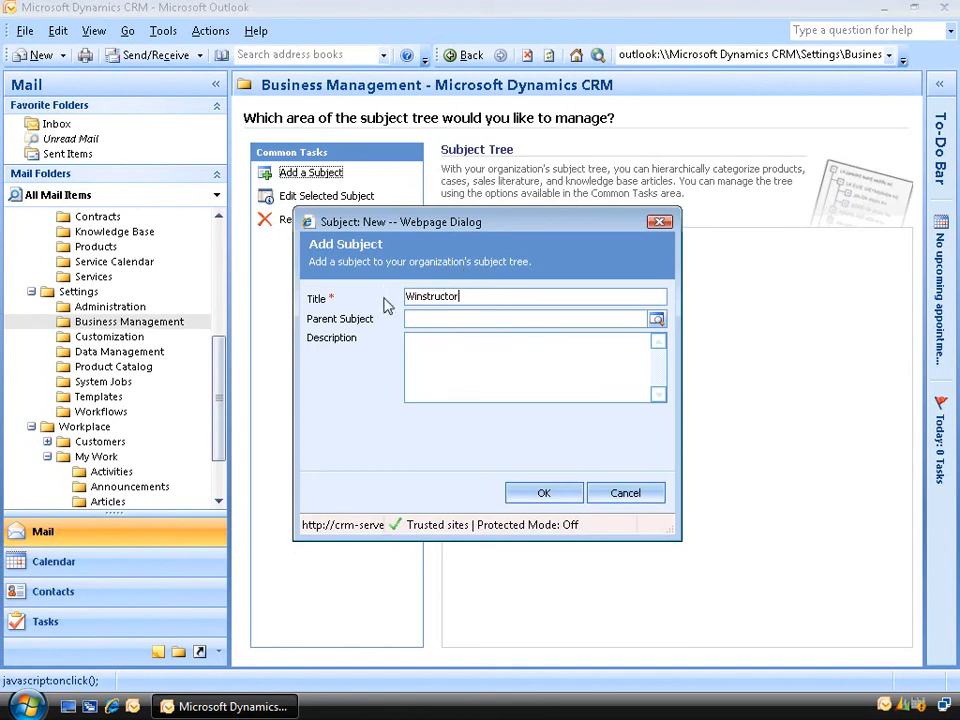
pyautogui.click(494, 356)
pyautogui.write('Parent Subject')
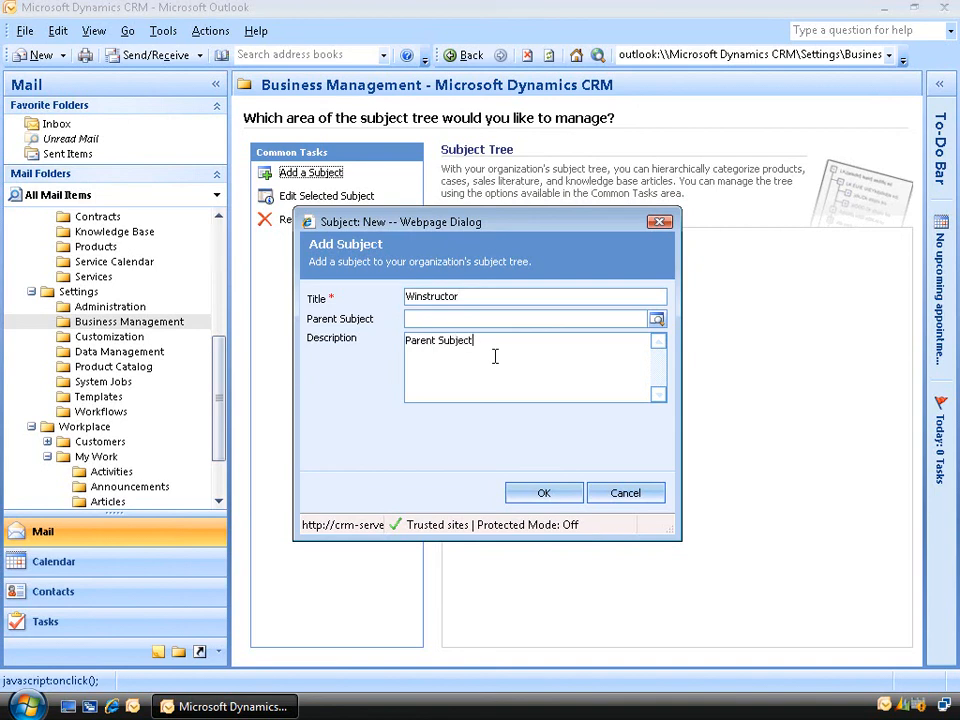
pyautogui.click(543, 492)
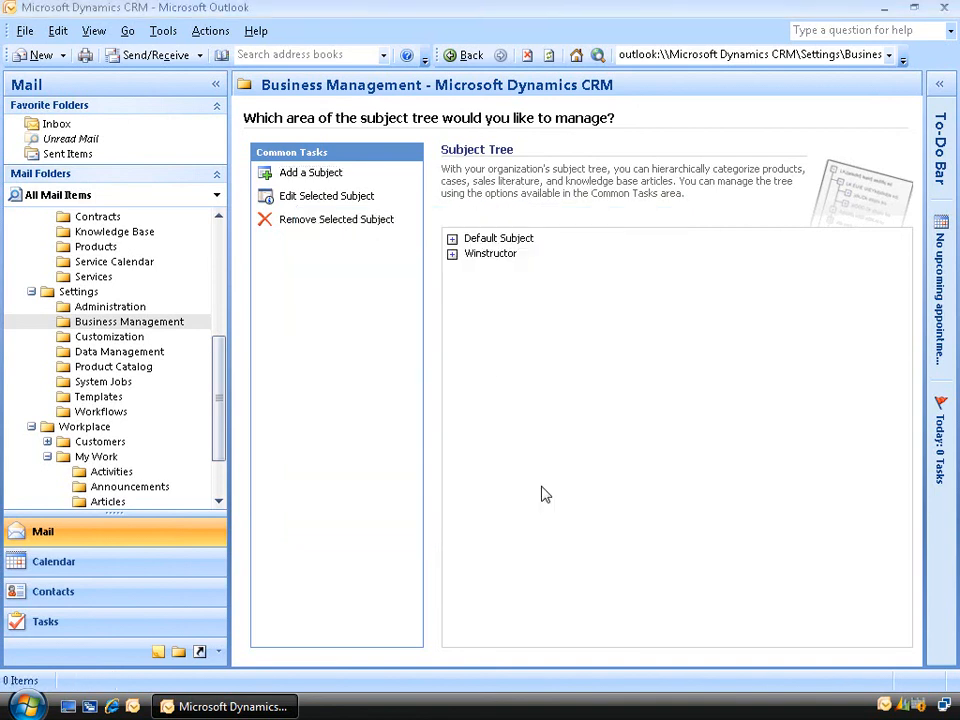
# Add a subject titled "Support" with Winstructor as its parent subject and the description "Support".
pyautogui.click(311, 173)
pyautogui.write('S')
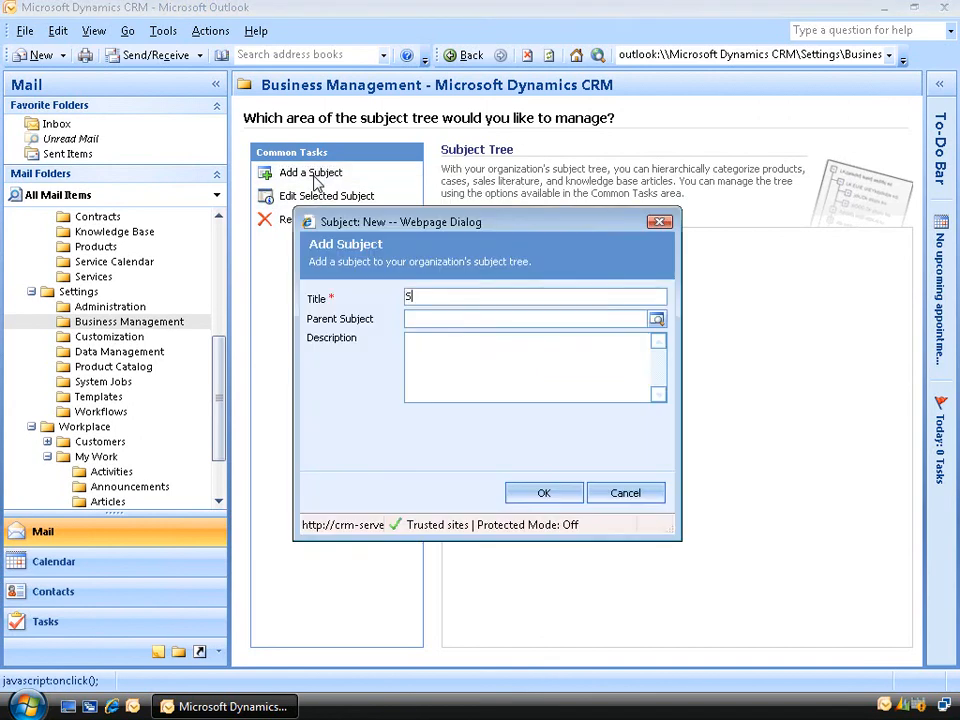
pyautogui.write('upport')
pyautogui.click(656, 319)
pyautogui.click(66, 151)
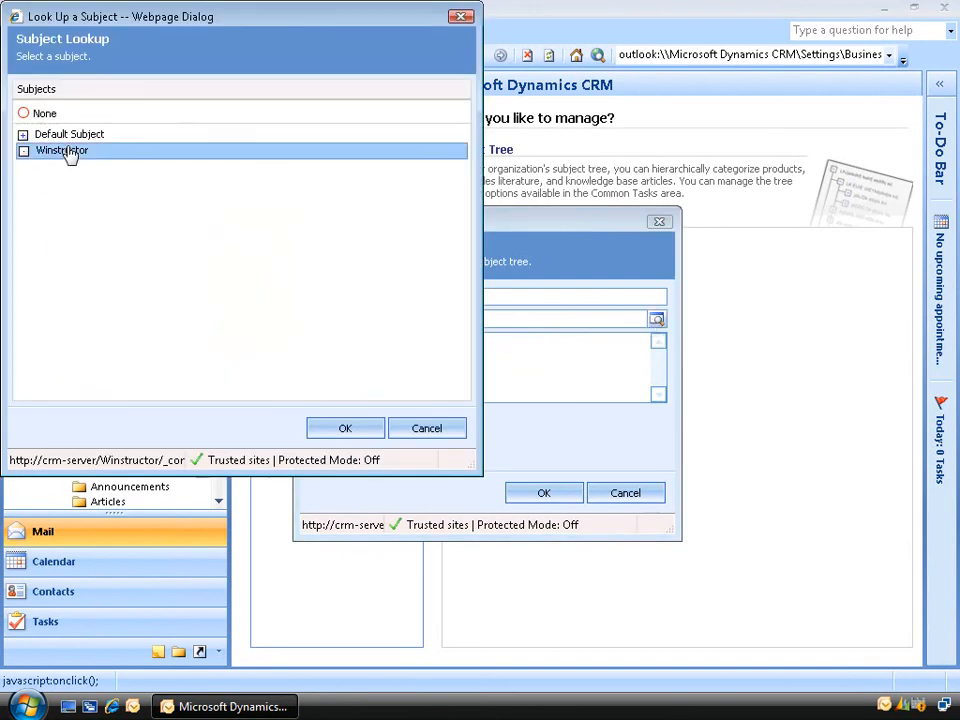
pyautogui.click(344, 427)
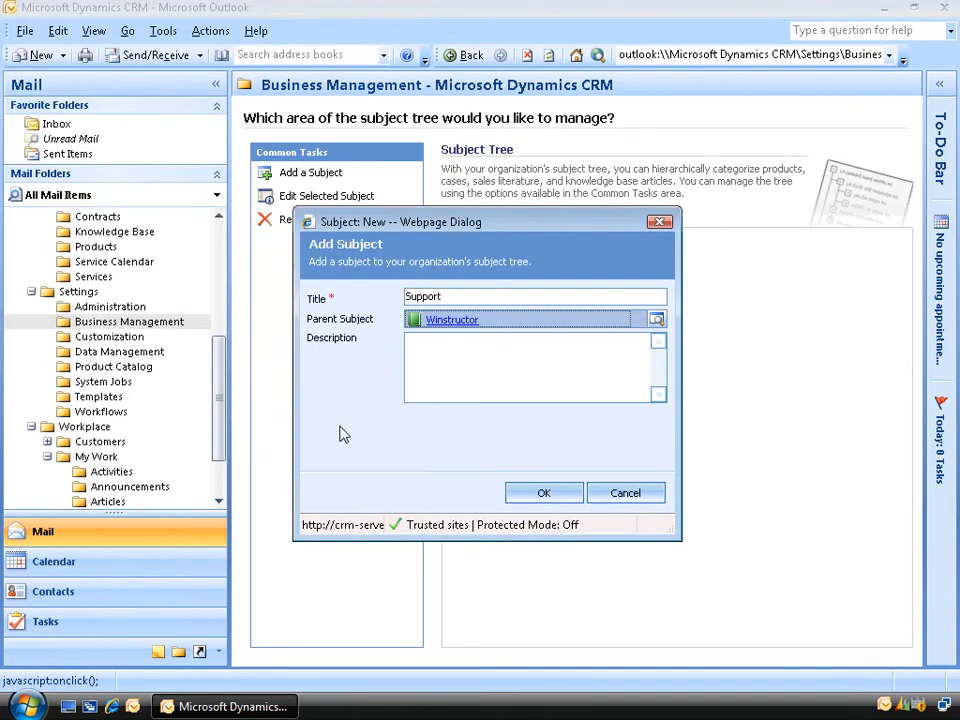
pyautogui.click(446, 369)
pyautogui.write('Support')
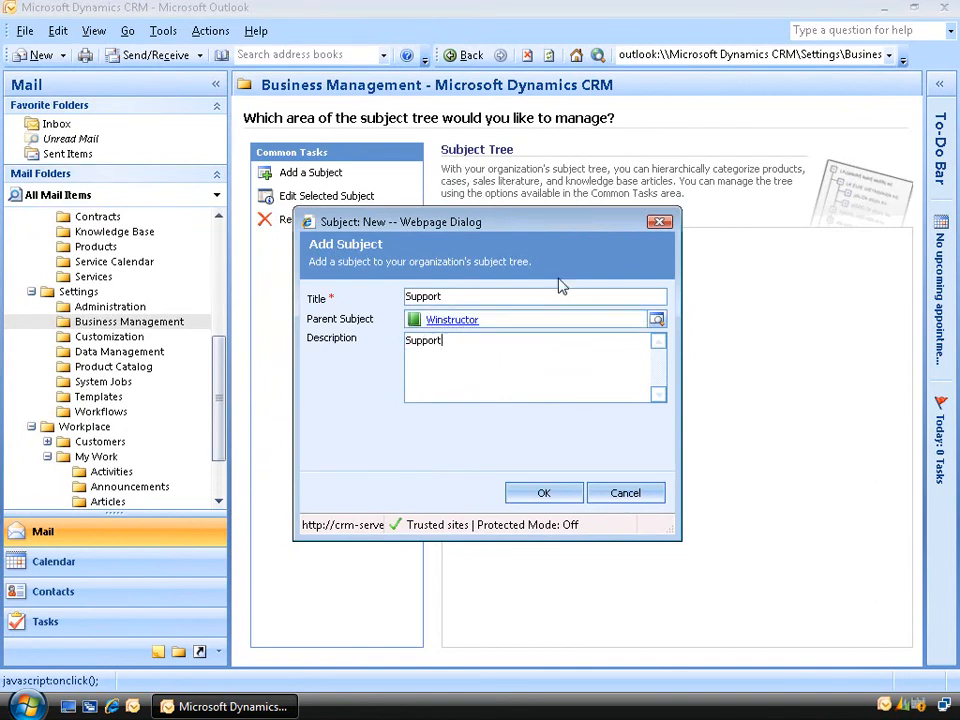
pyautogui.click(544, 493)
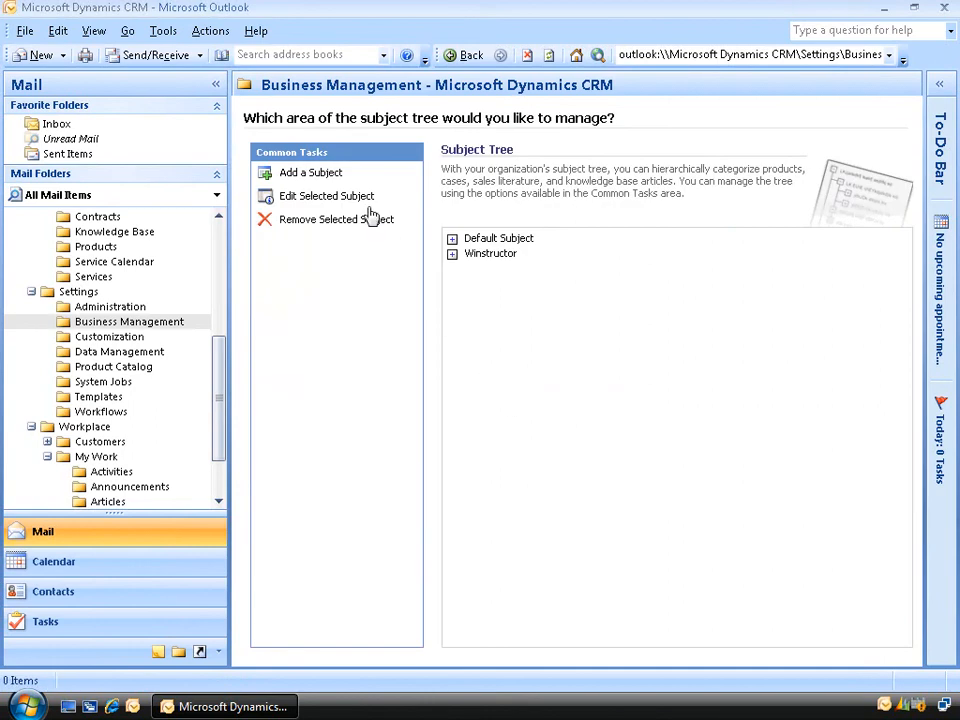
# Add a subject titled "Sales" with parent subject Winstructor and description "Sales", and expand Winstructor in the subject tree.
pyautogui.click(329, 176)
pyautogui.write('Sales')
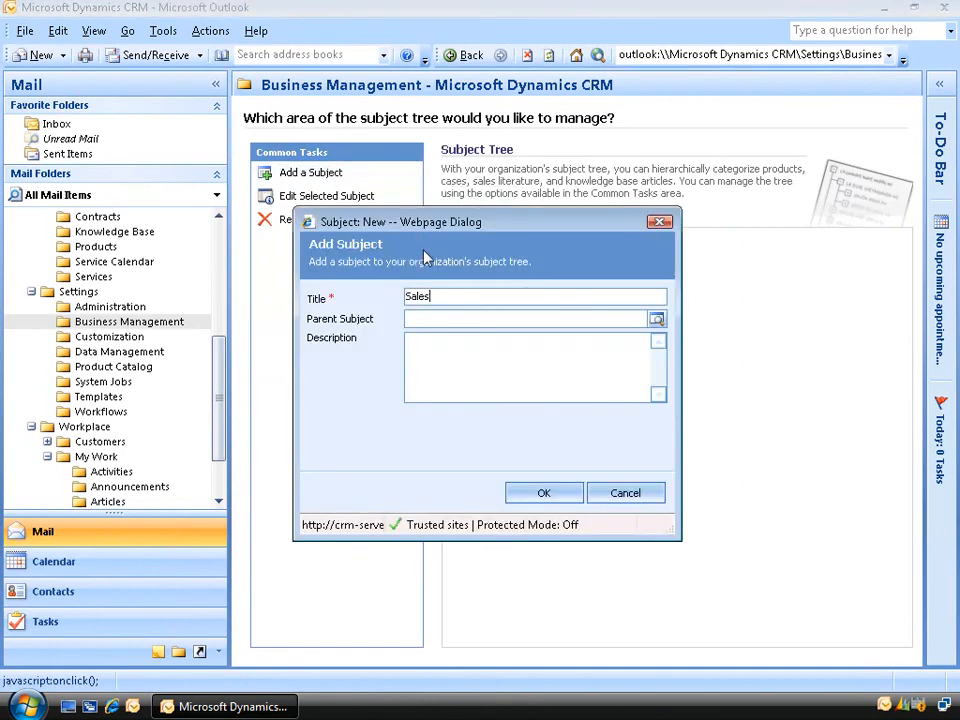
pyautogui.click(657, 319)
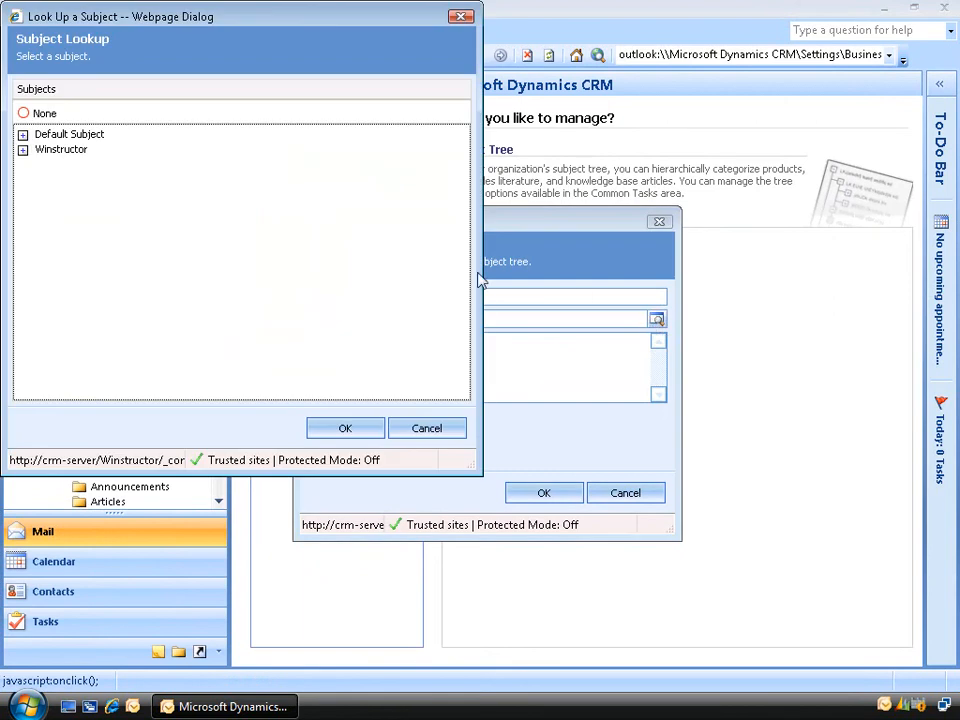
pyautogui.click(47, 153)
pyautogui.doubleClick(46, 155)
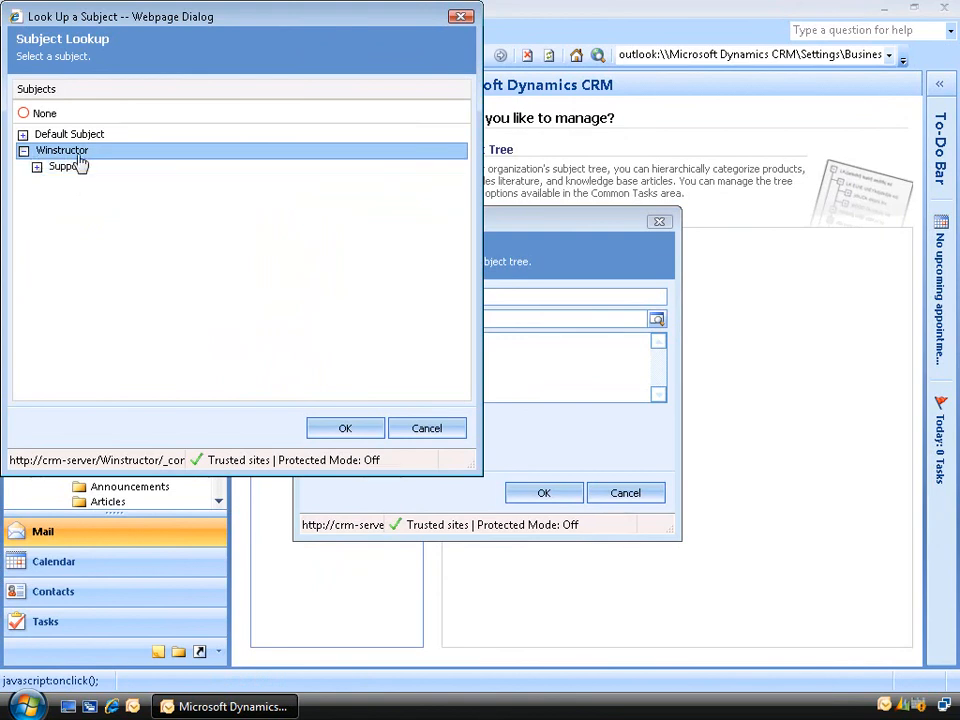
pyautogui.click(345, 428)
pyautogui.click(455, 362)
pyautogui.write('Sales')
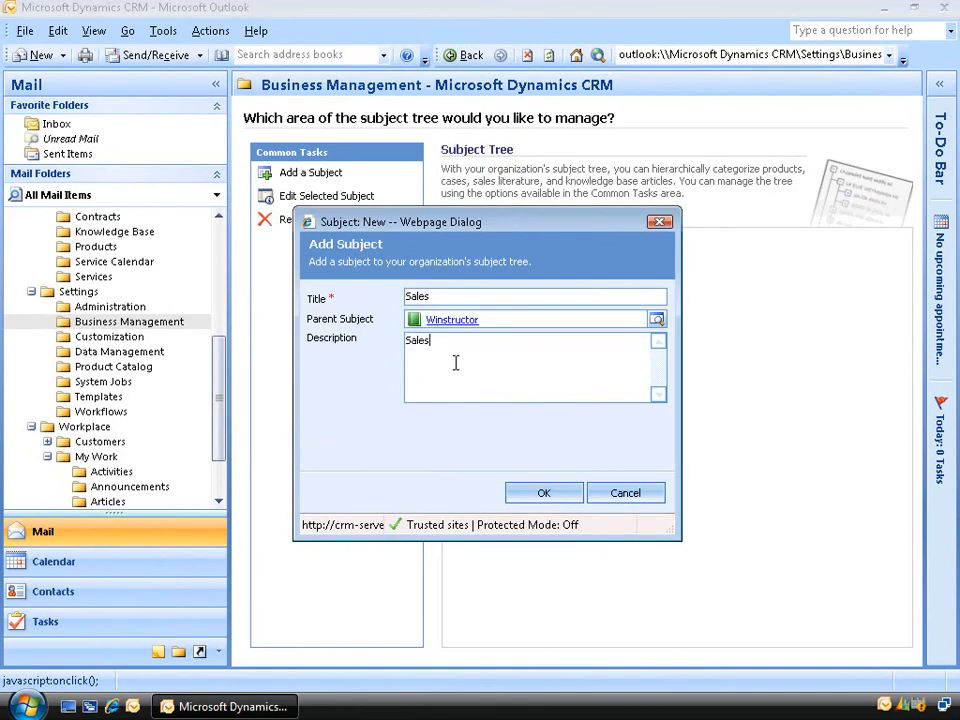
pyautogui.click(546, 492)
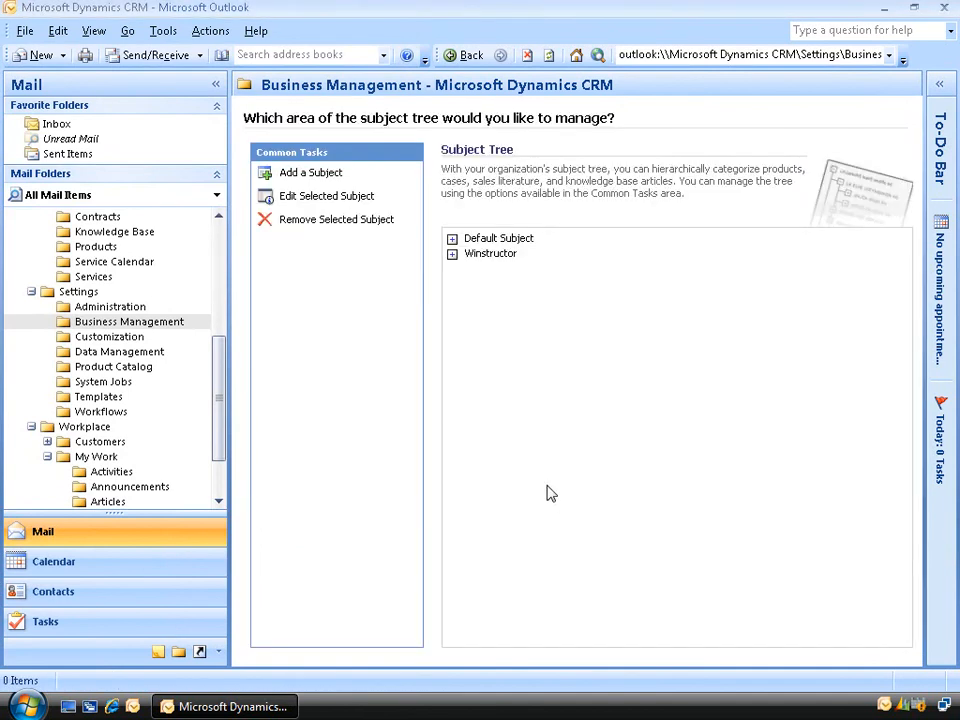
pyautogui.click(452, 255)
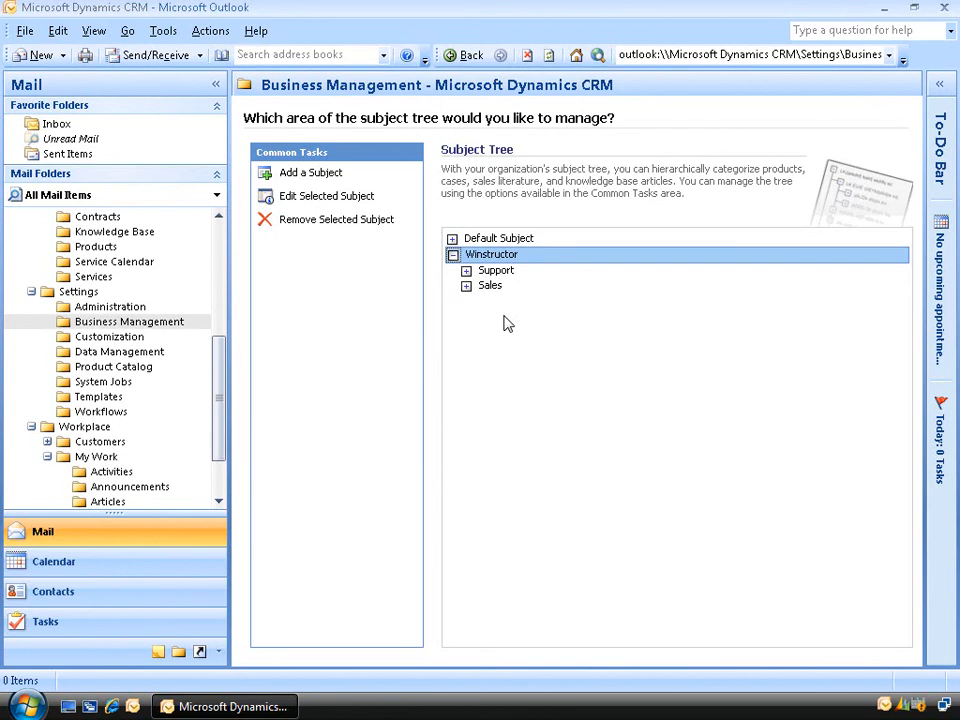
# Unpublish the article "How can I get an outside phone line?" from the Published queue of the Service Knowledge Base.
pyautogui.moveTo(225, 379); pyautogui.dragTo(222, 342)
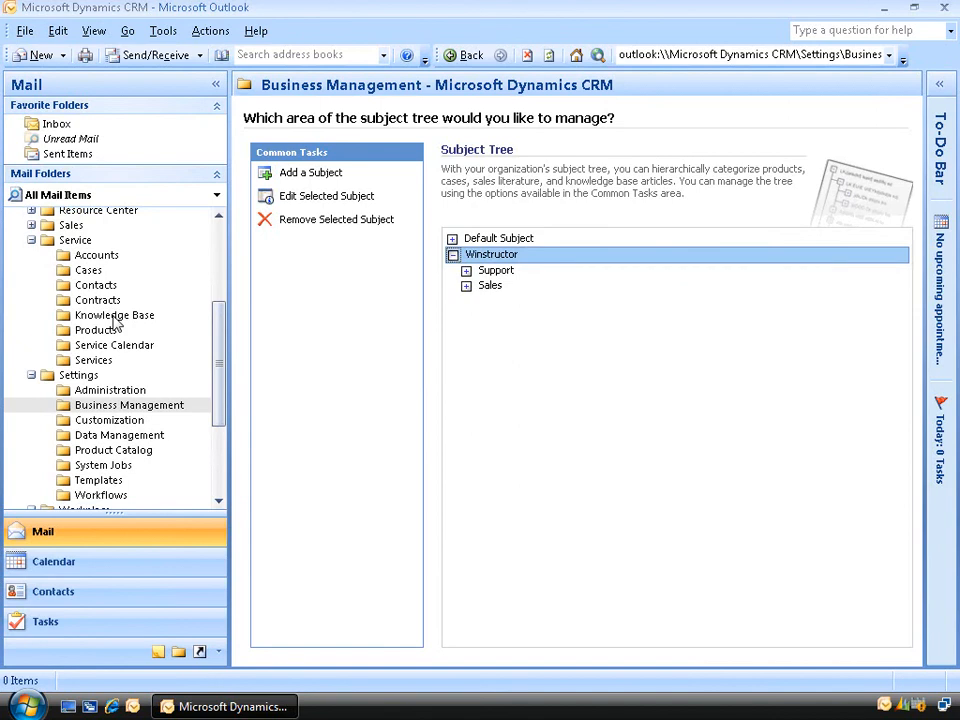
pyautogui.click(91, 317)
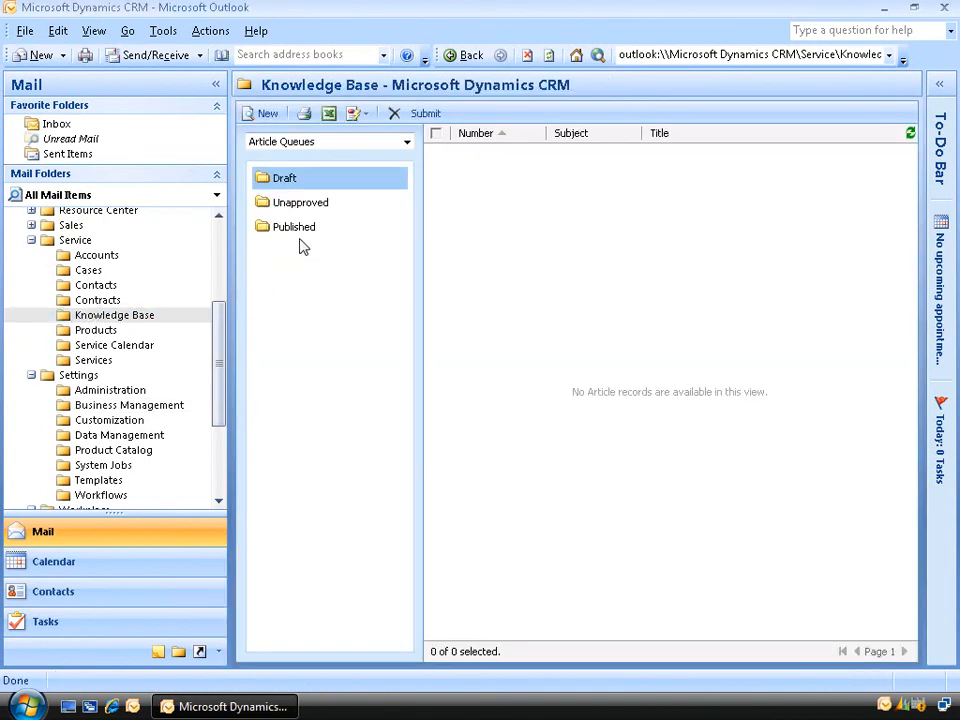
pyautogui.click(299, 229)
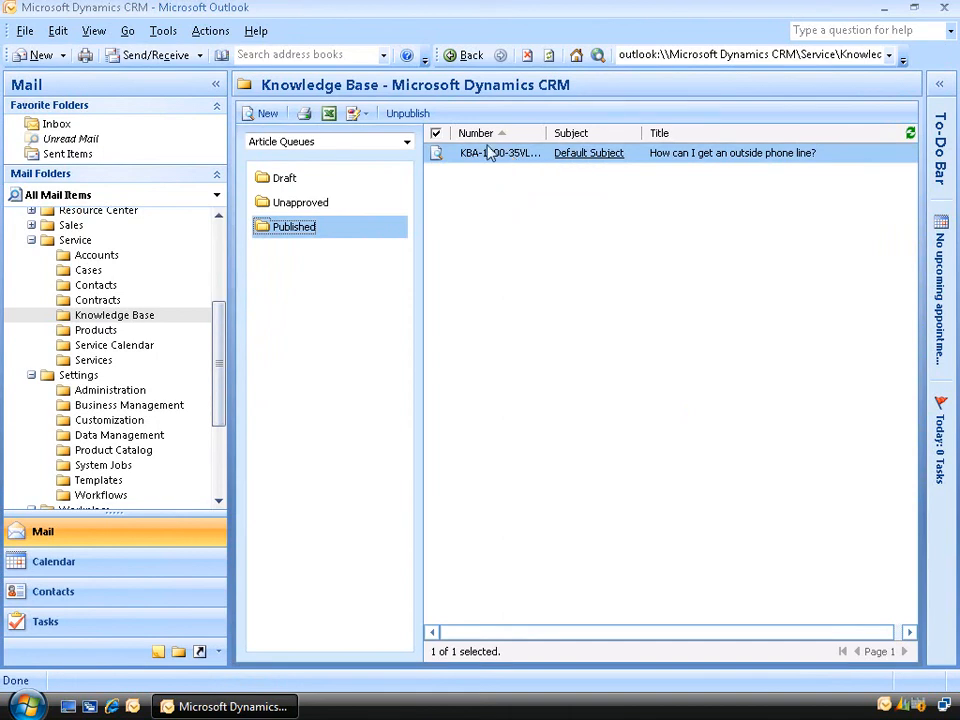
pyautogui.click(410, 114)
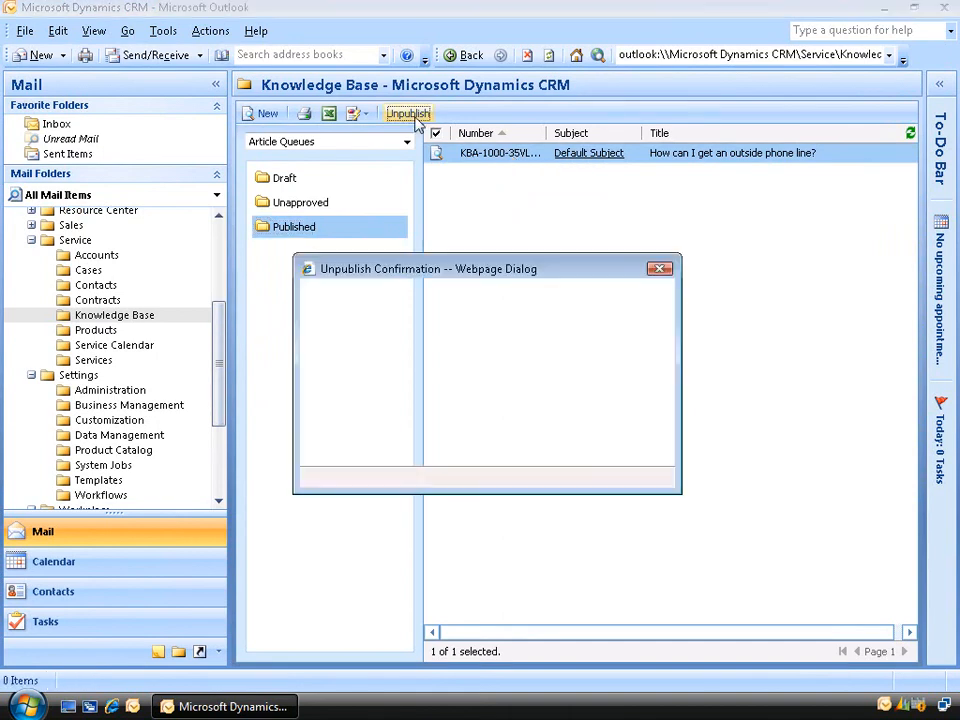
pyautogui.click(537, 445)
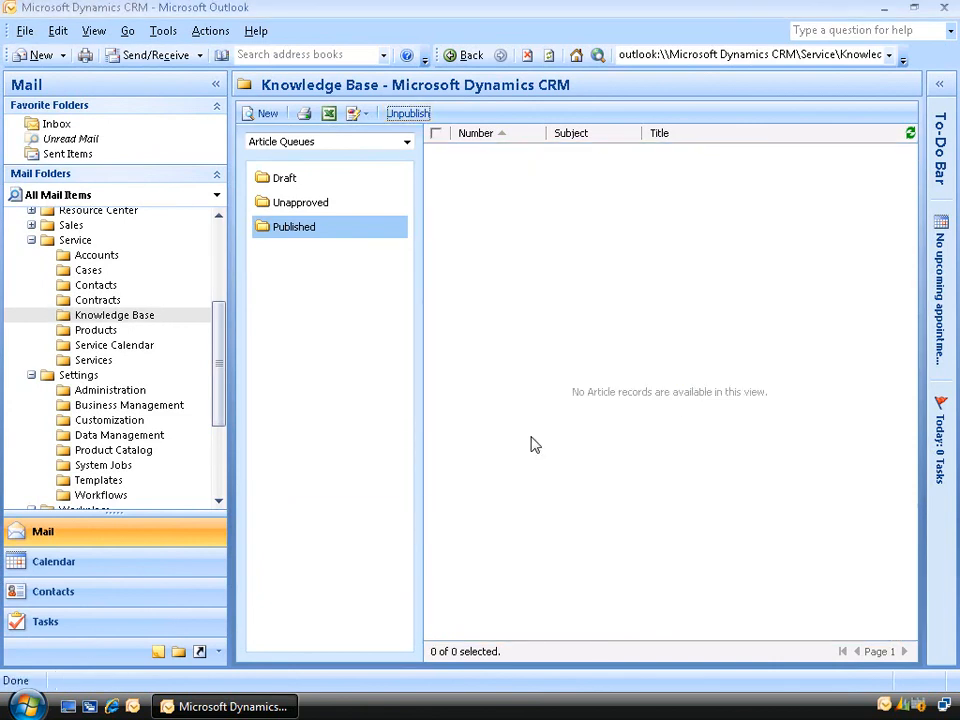
# Change the unapproved phone line article's subject to Support under Winstructor, save and close it, and approve it.
pyautogui.click(292, 206)
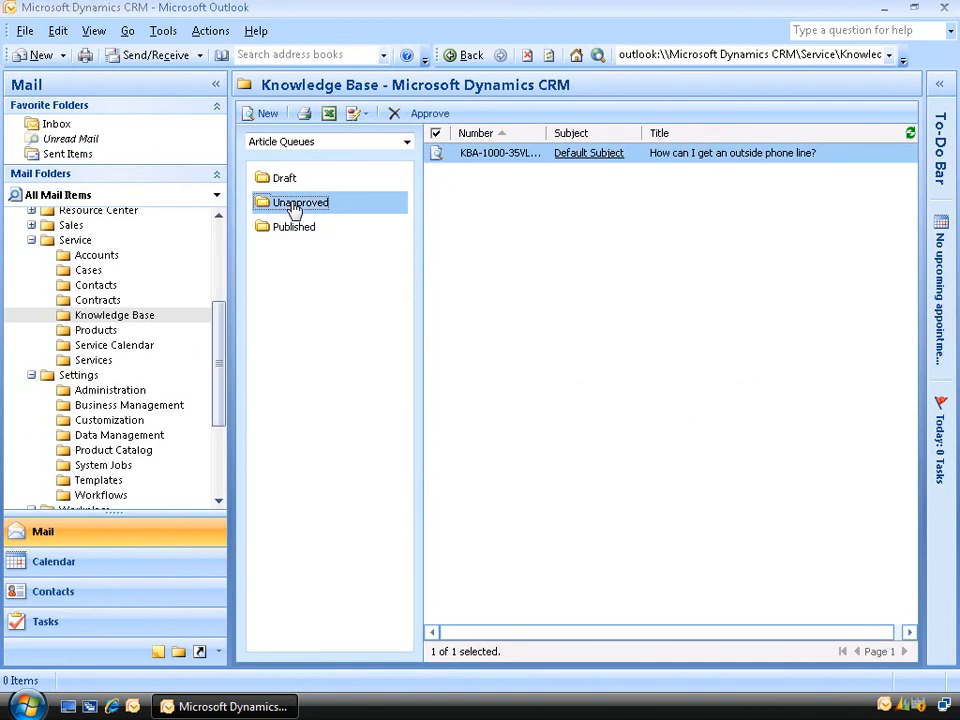
pyautogui.doubleClick(491, 155)
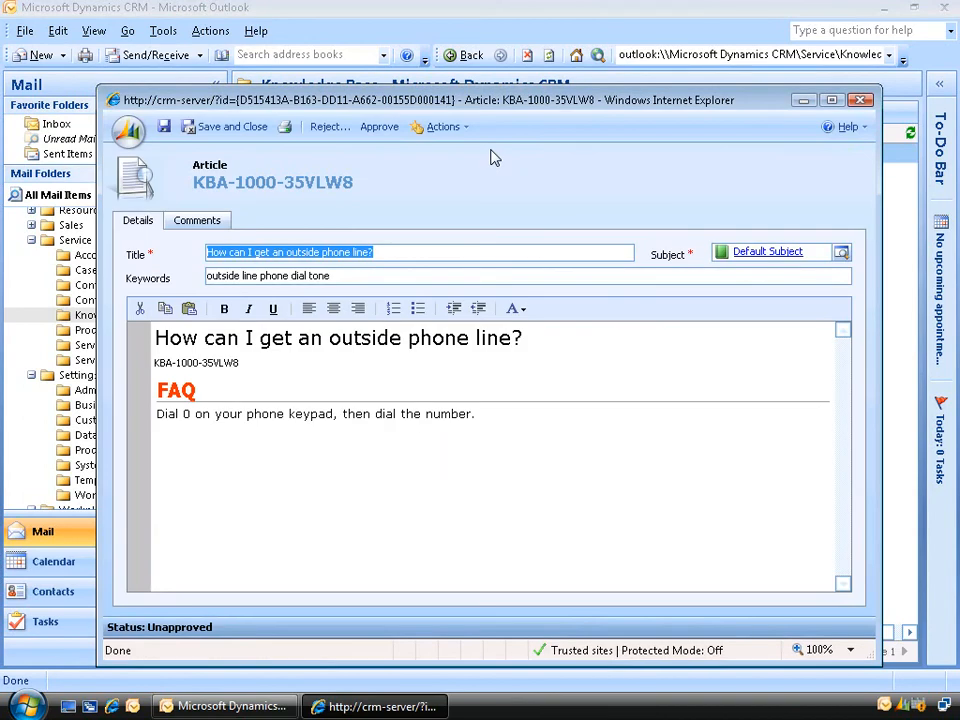
pyautogui.click(841, 257)
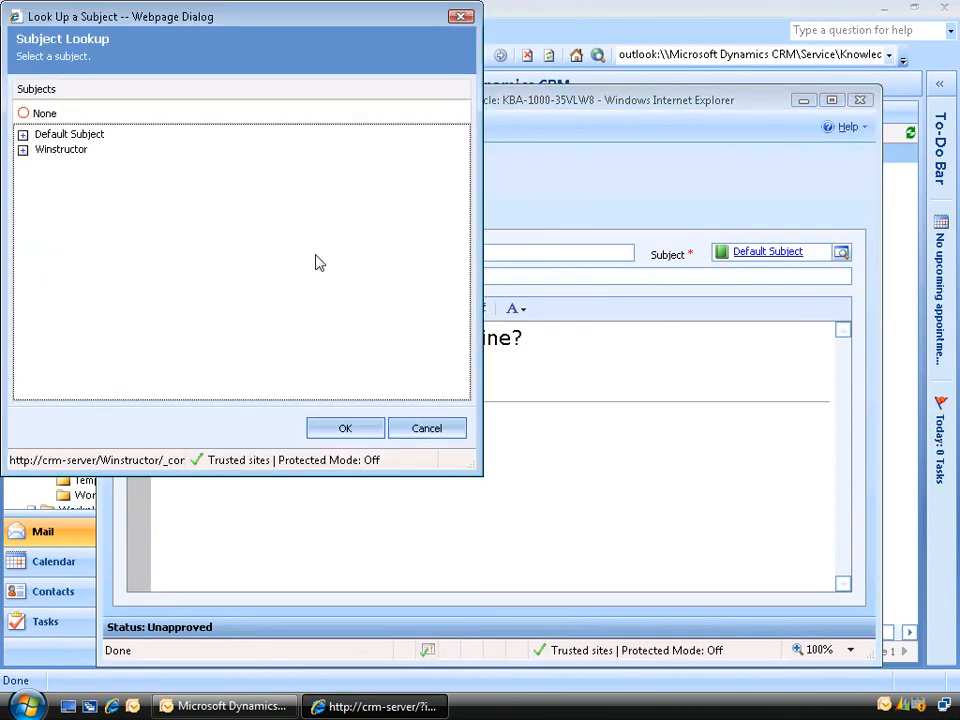
pyautogui.click(23, 150)
pyautogui.click(68, 166)
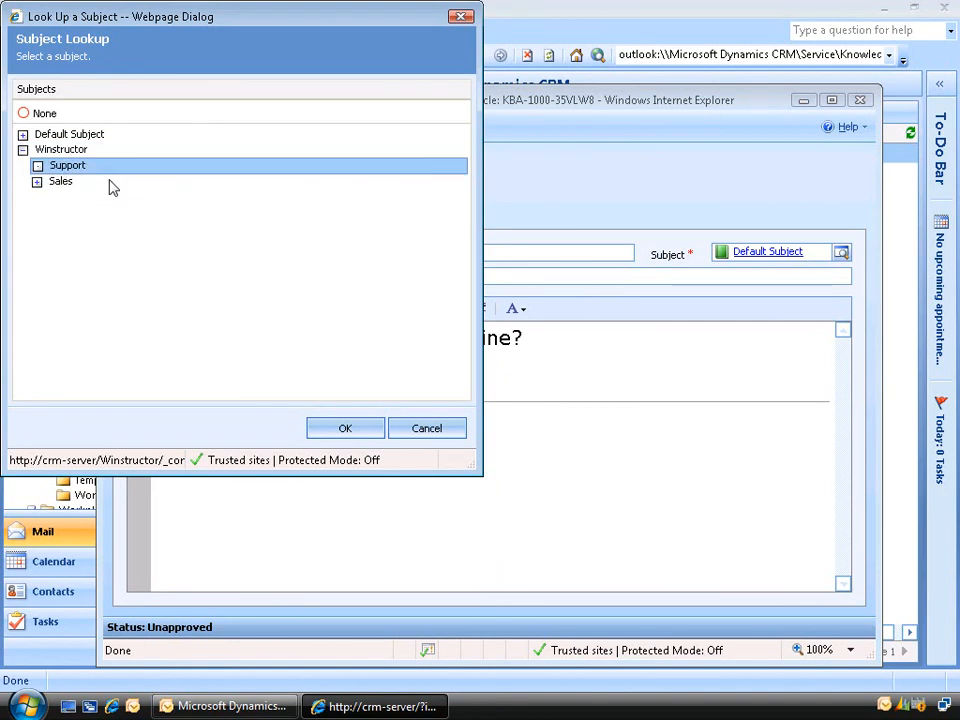
pyautogui.click(345, 428)
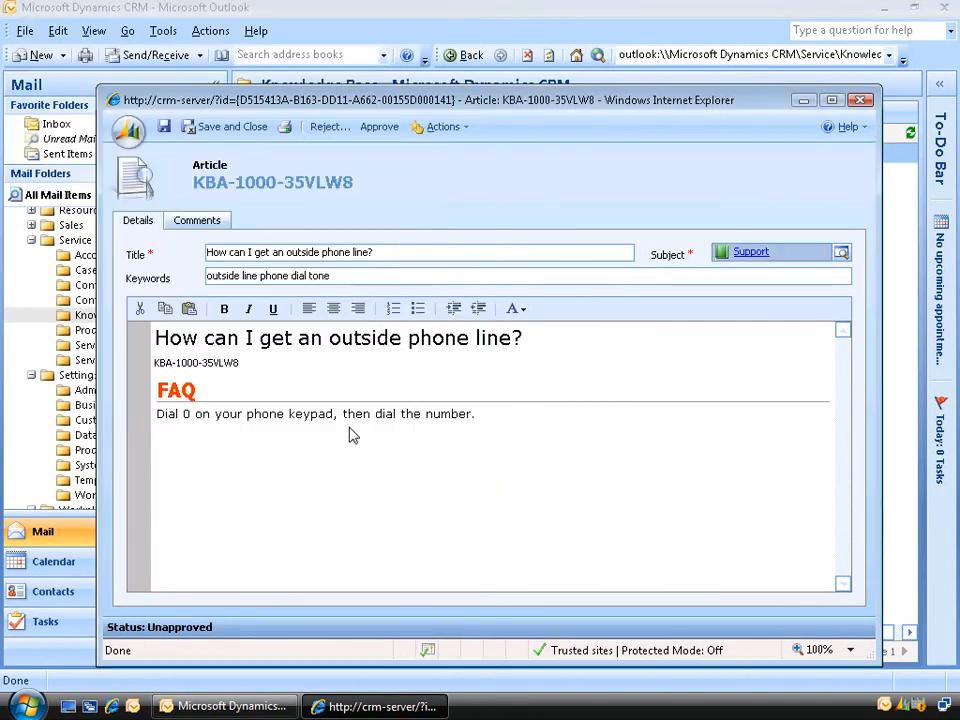
pyautogui.click(228, 130)
pyautogui.click(428, 114)
pyautogui.click(544, 446)
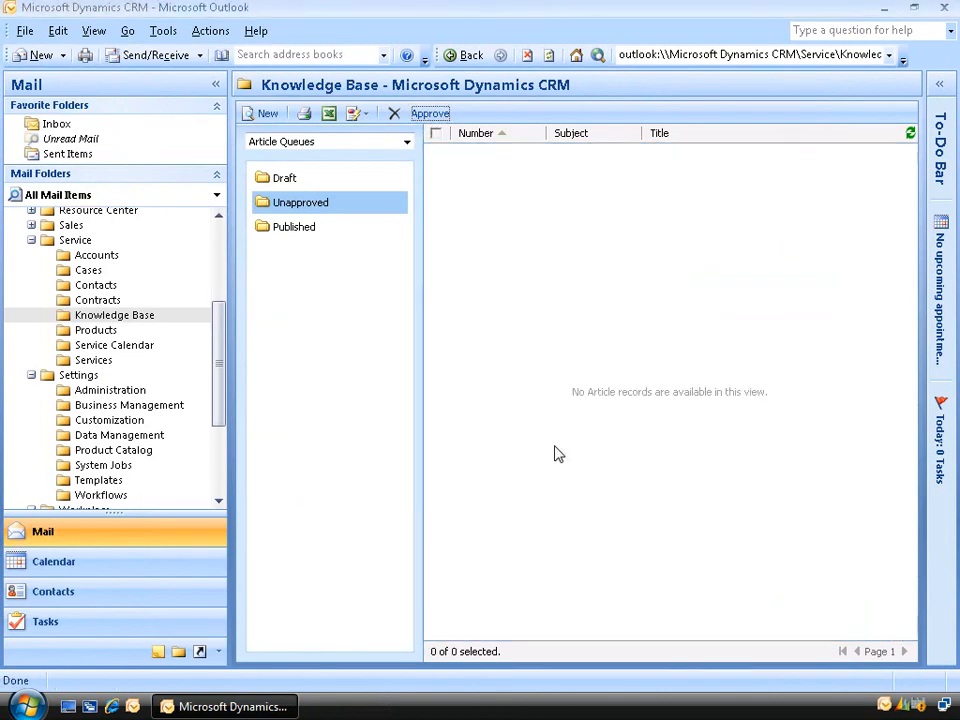
# Browse the My Work articles by subject and list those under Winstructor's Support subject.
pyautogui.moveTo(226, 360); pyautogui.dragTo(220, 445)
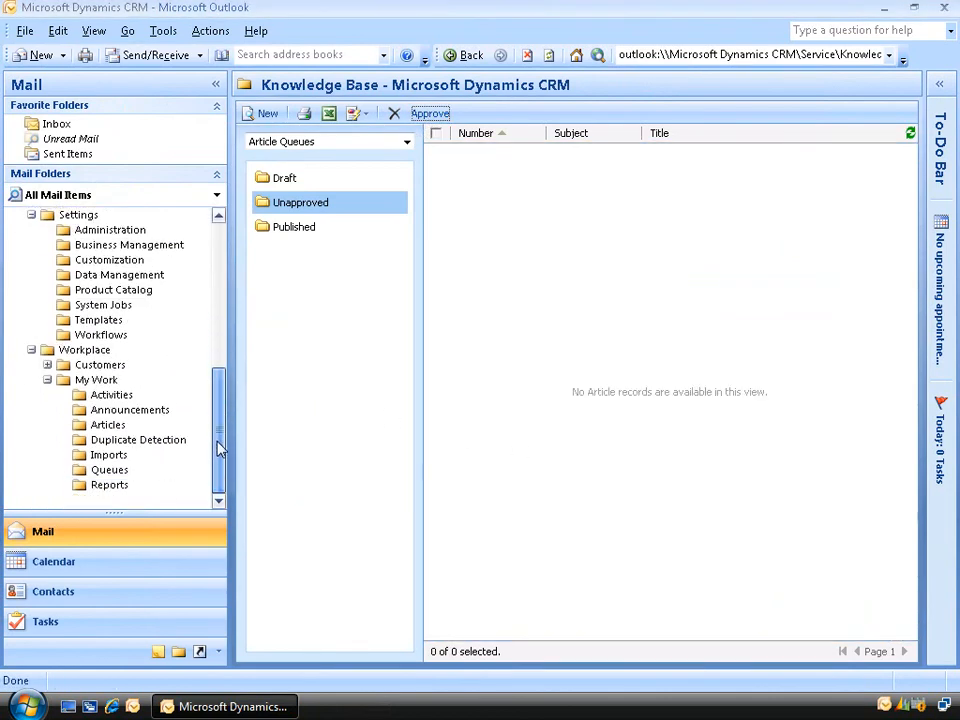
pyautogui.click(107, 426)
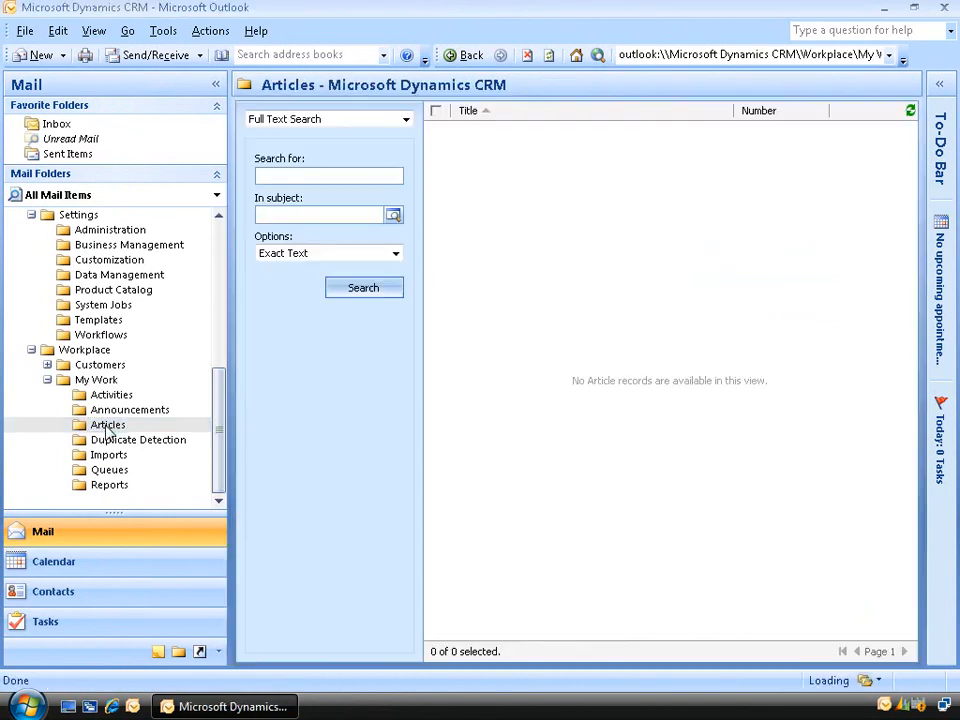
pyautogui.click(388, 121)
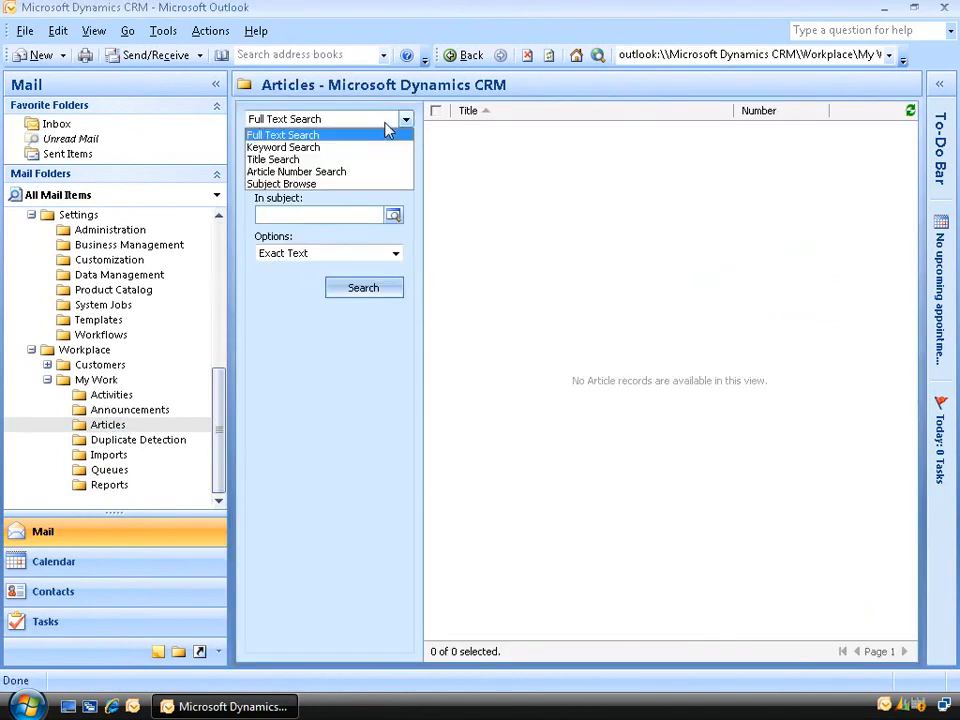
pyautogui.click(378, 186)
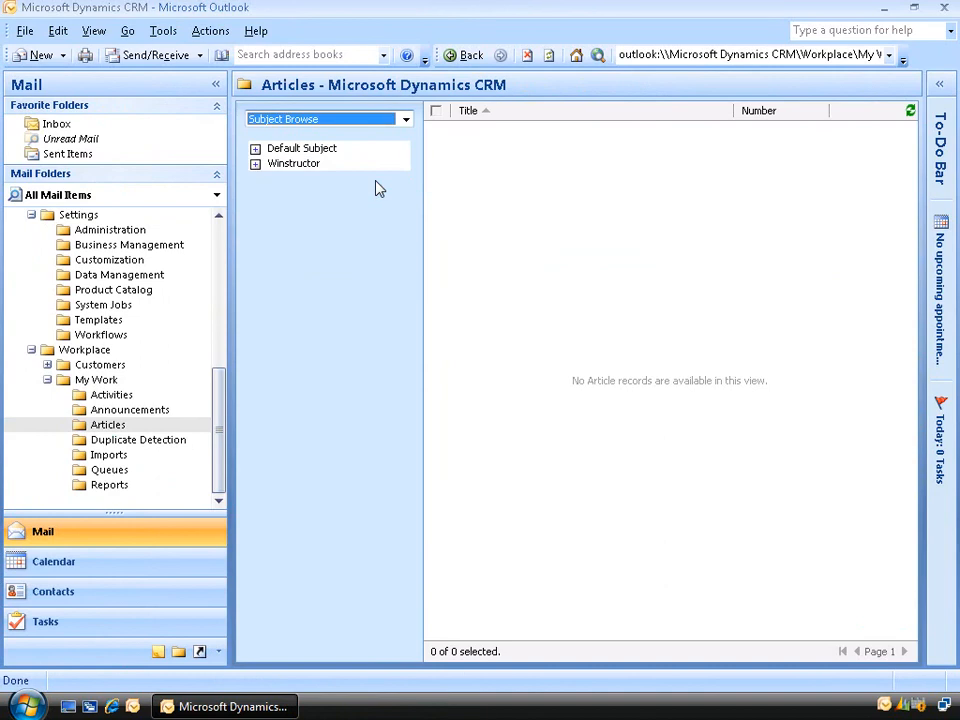
pyautogui.click(256, 164)
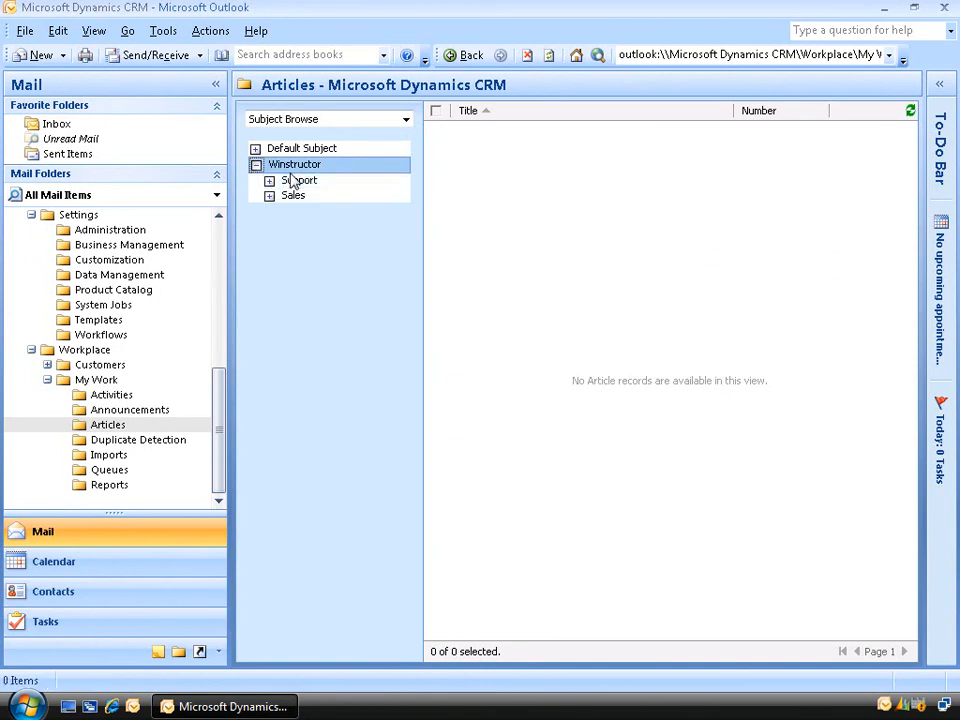
pyautogui.click(295, 181)
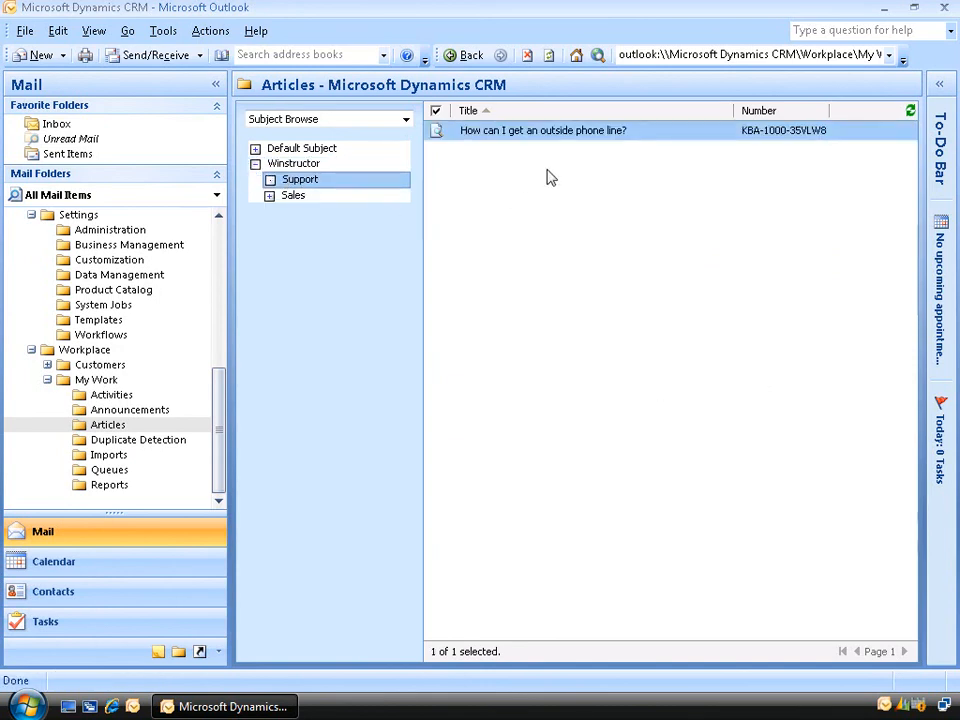